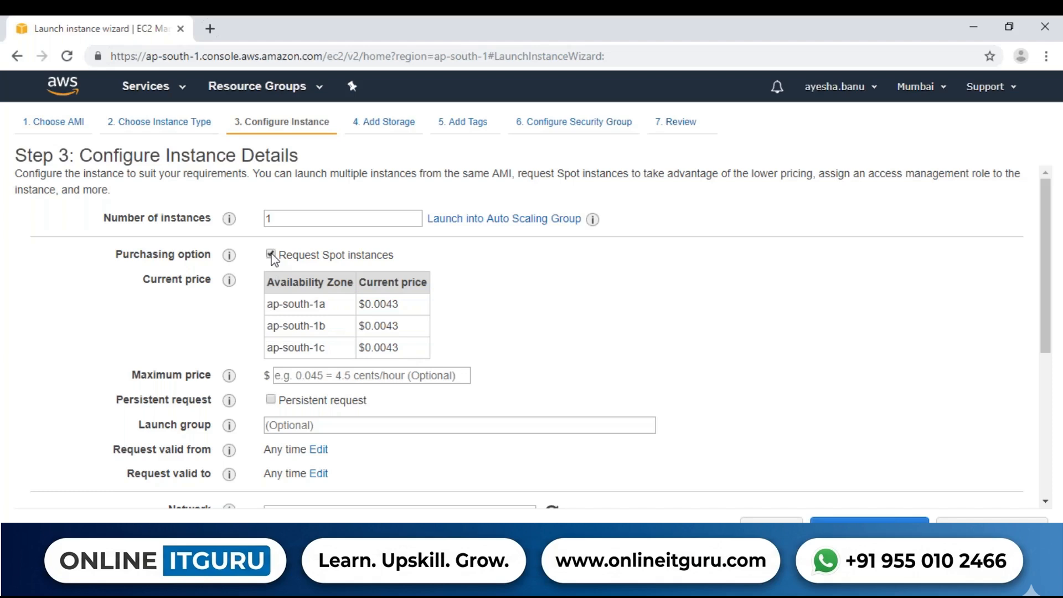
Turn off the Spot instances request and keep the default VPC as the instance's network
click(271, 254)
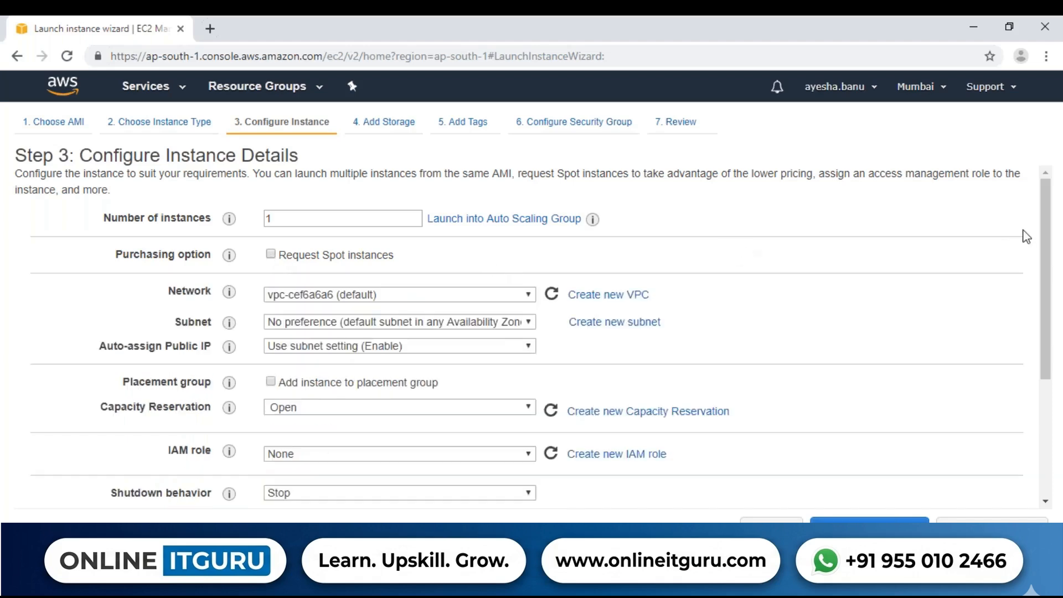
scroll(1046, 215, down, 1)
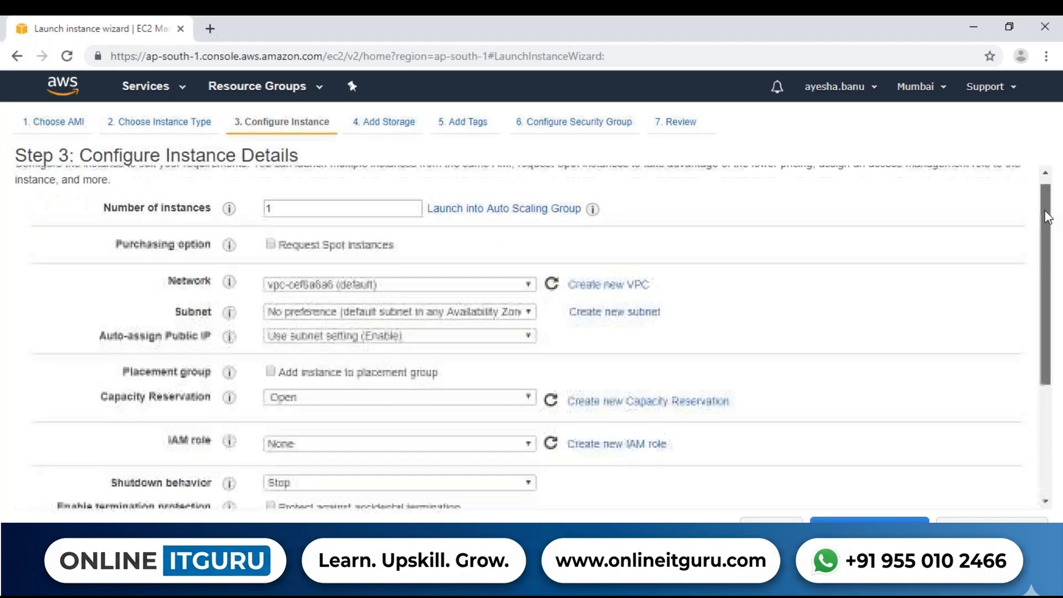
click(342, 285)
click(340, 285)
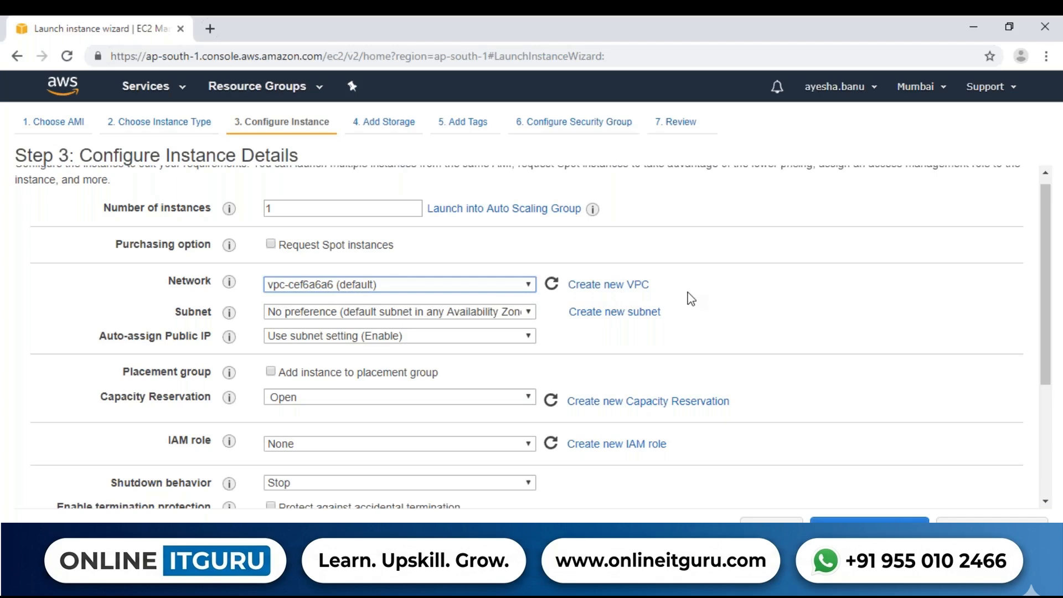
click(337, 311)
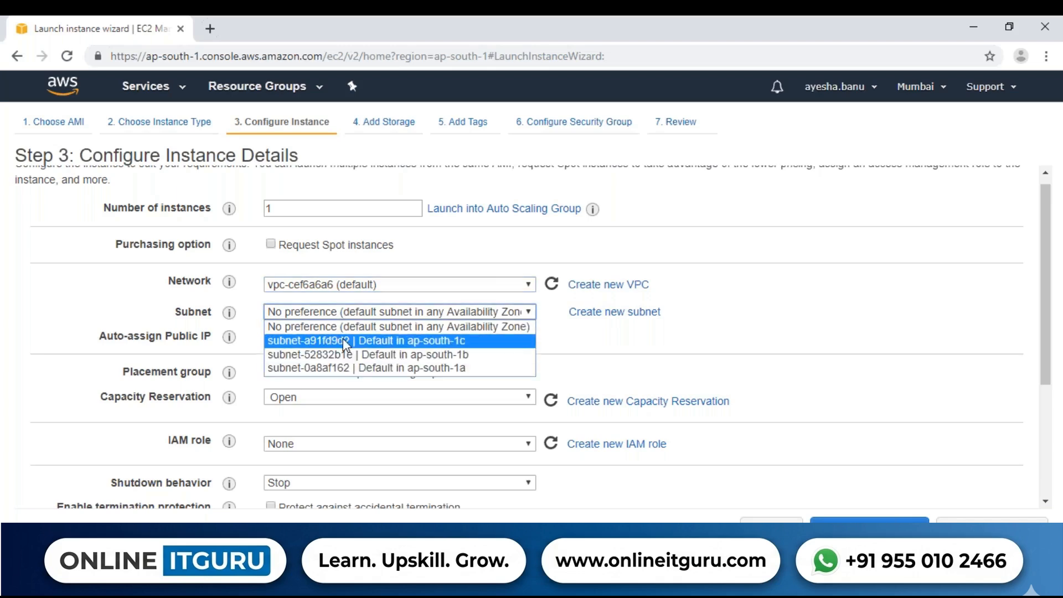
click(363, 369)
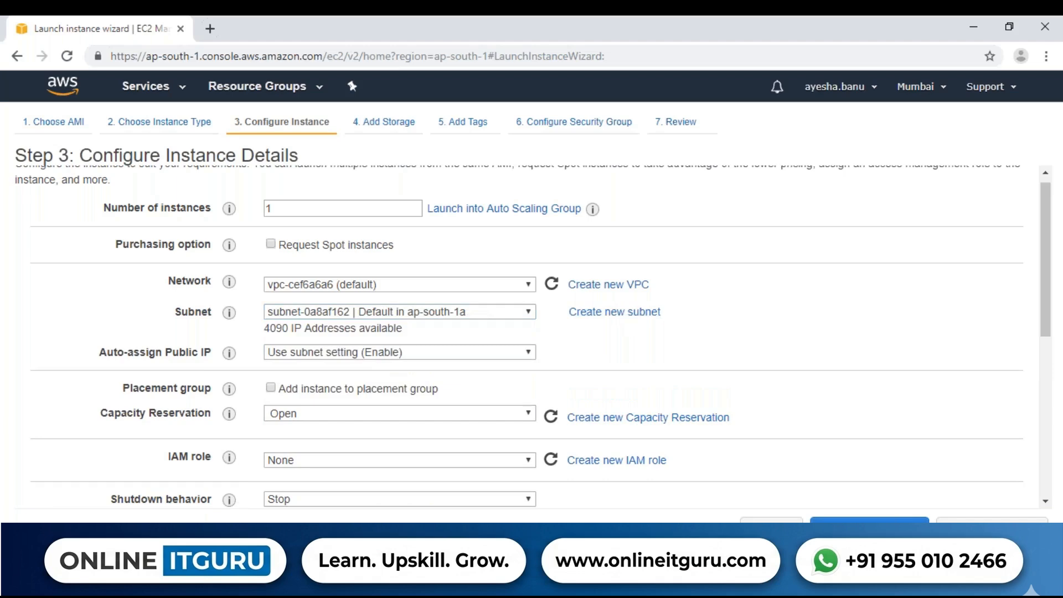
click(415, 311)
click(410, 324)
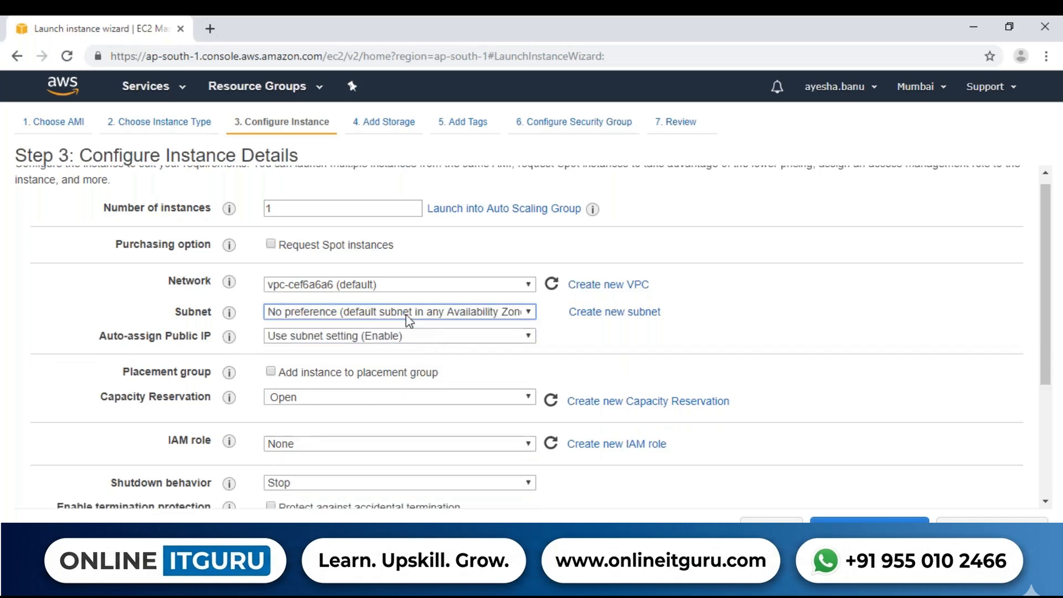
Set the subnet to subnet-0a8af162 in ap-south-1a and check how many IP addresses it has available
click(408, 318)
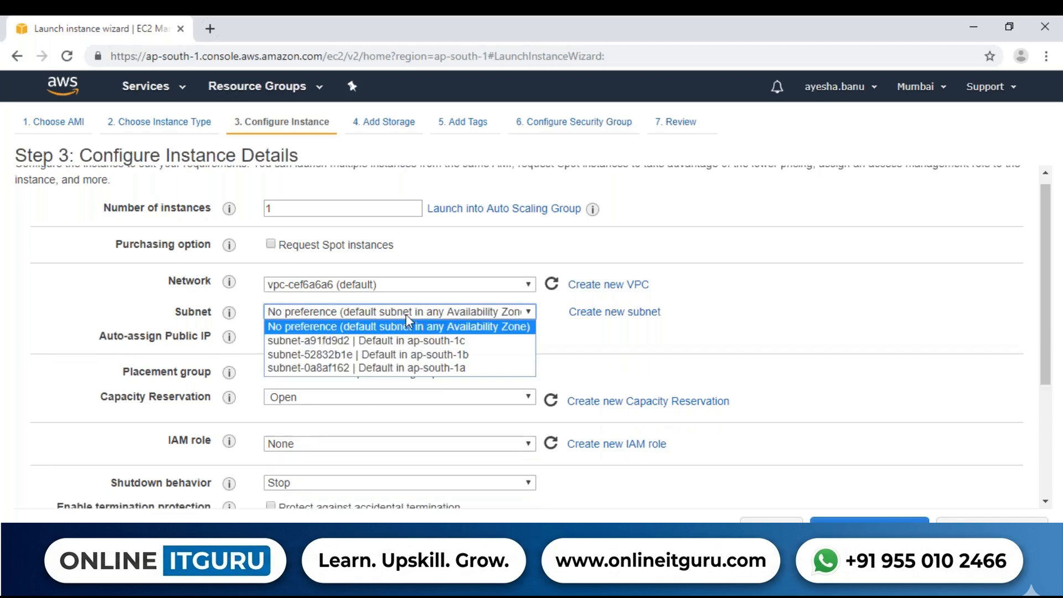
click(403, 369)
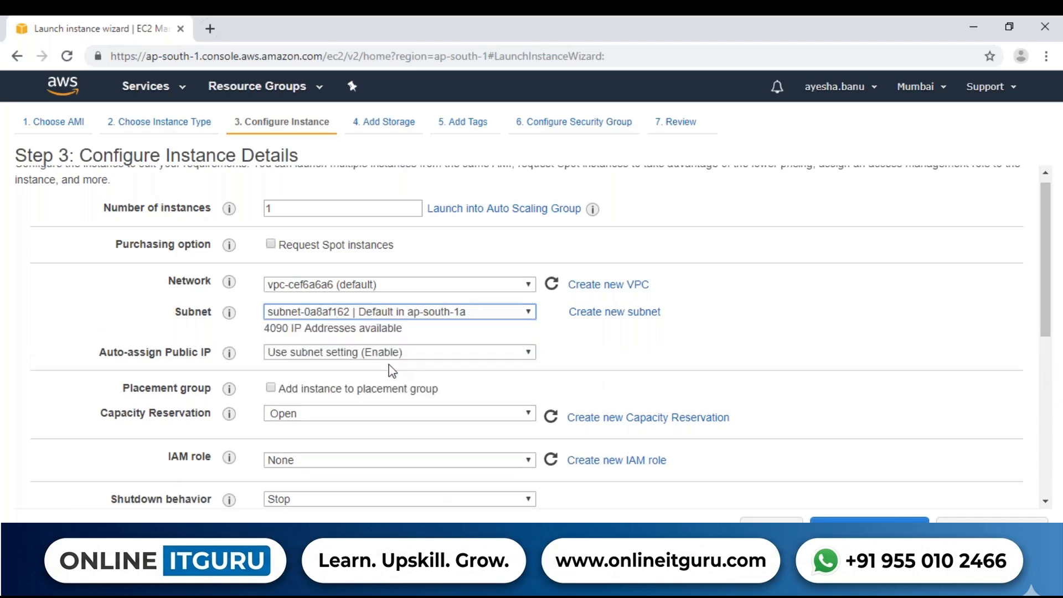
drag(268, 329, 666, 312)
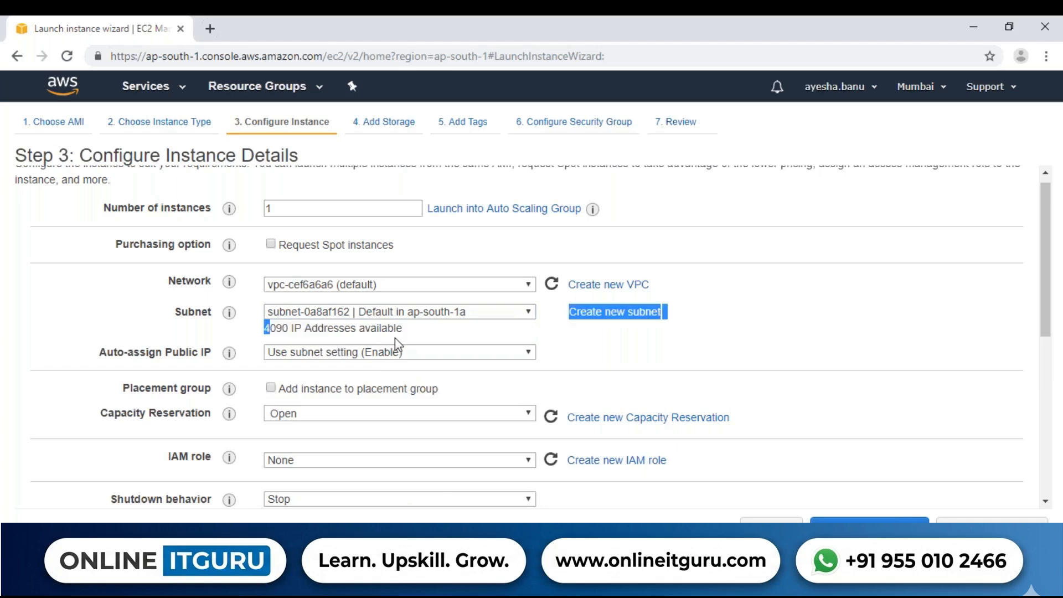
drag(394, 338, 400, 329)
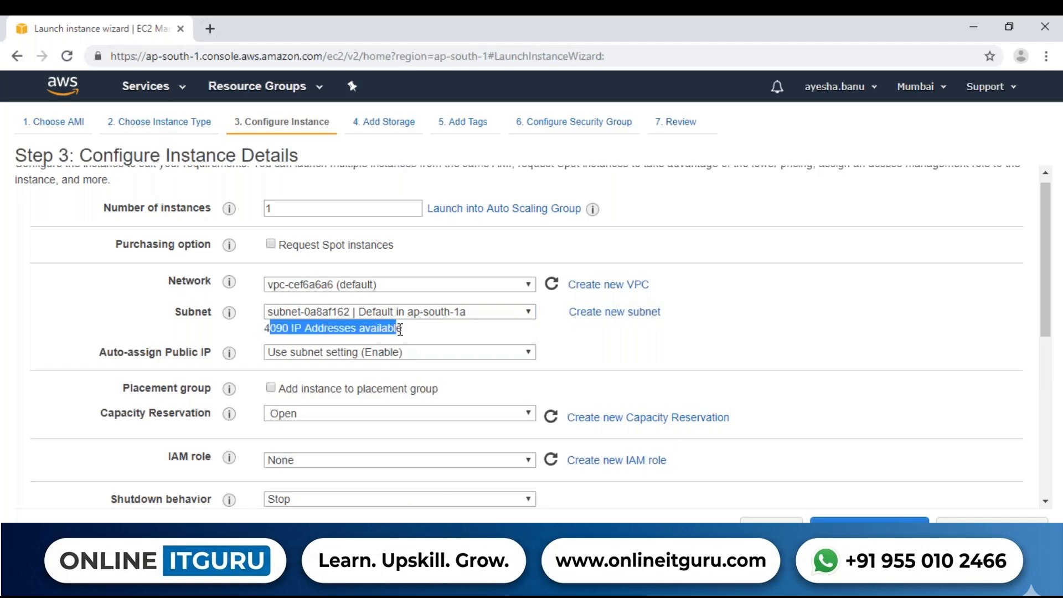
click(457, 328)
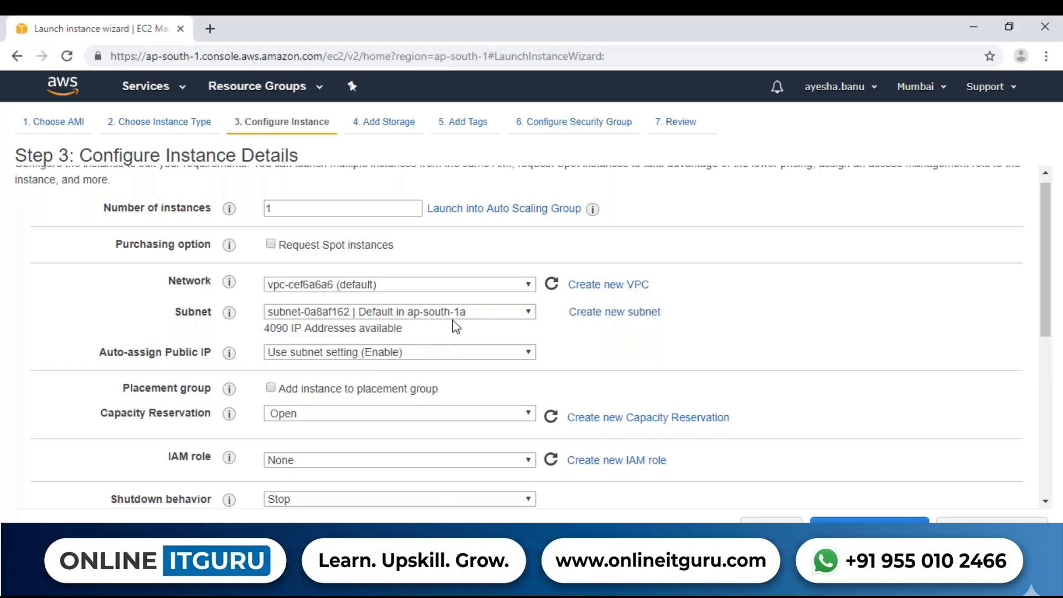
Read the help notes for Auto-assign Public IP, Placement group and Capacity Reservation, and check the Capacity Reservation choices
scroll(1043, 291, down, 1)
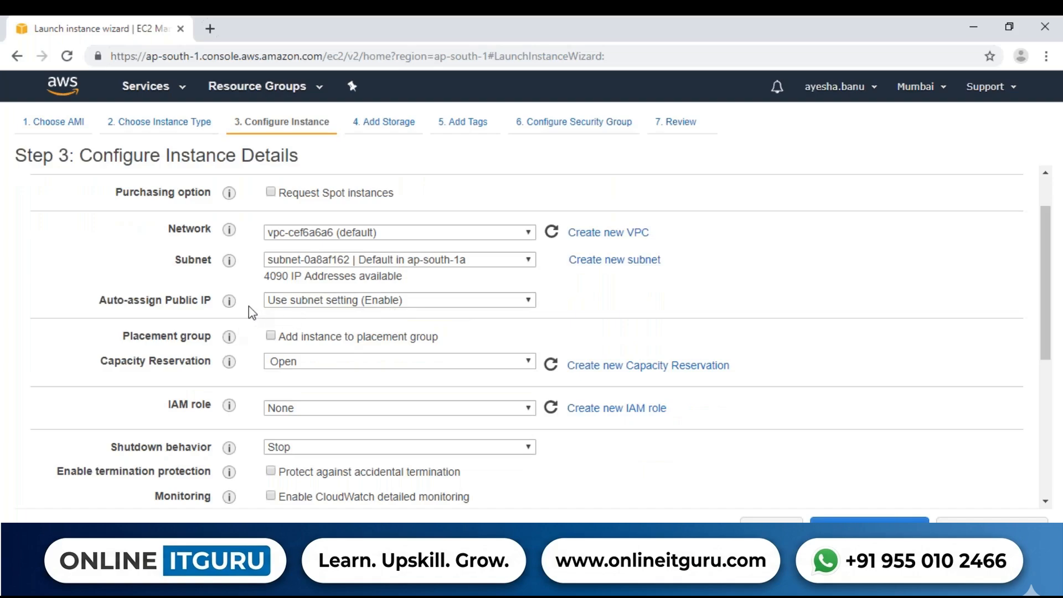
mouse_move(230, 306)
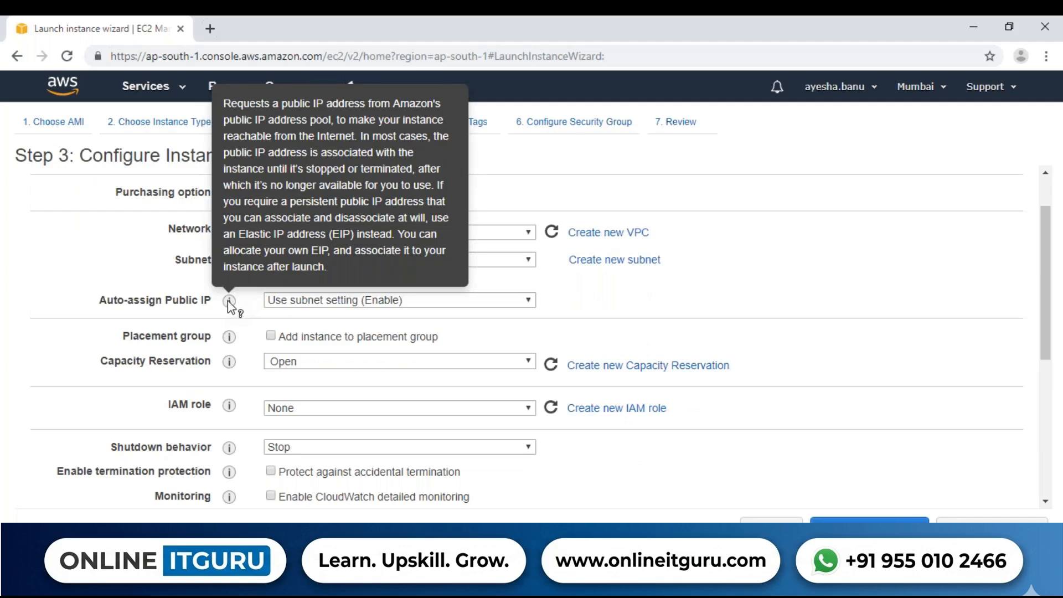
mouse_move(232, 340)
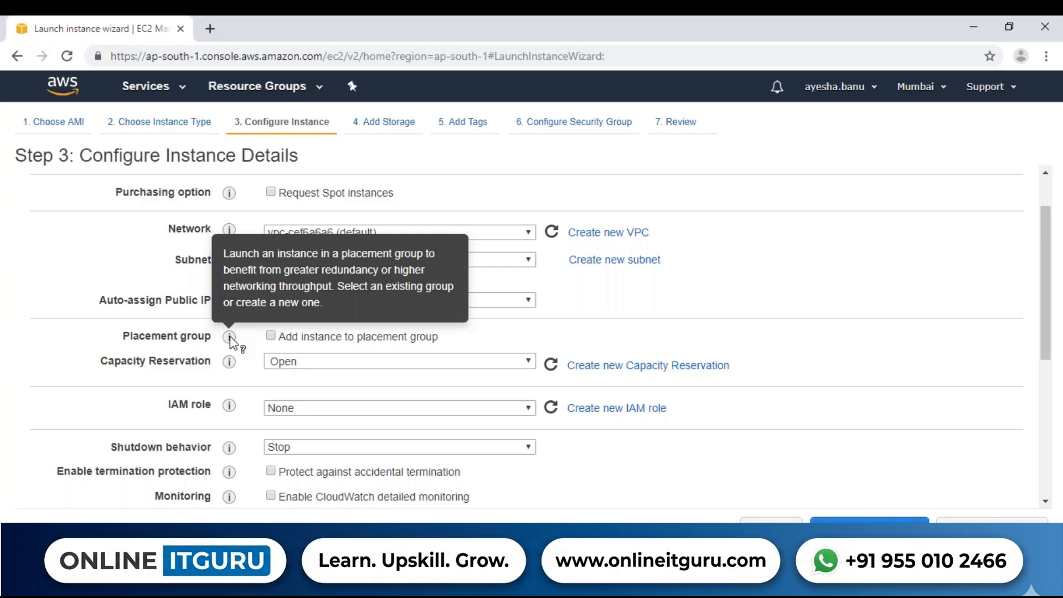
mouse_move(233, 370)
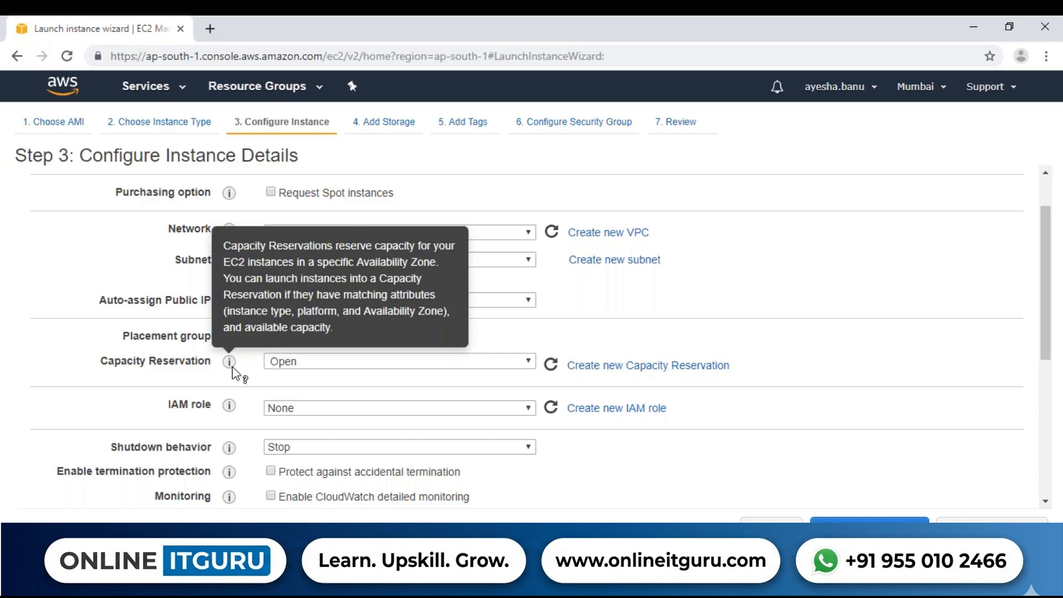
click(433, 365)
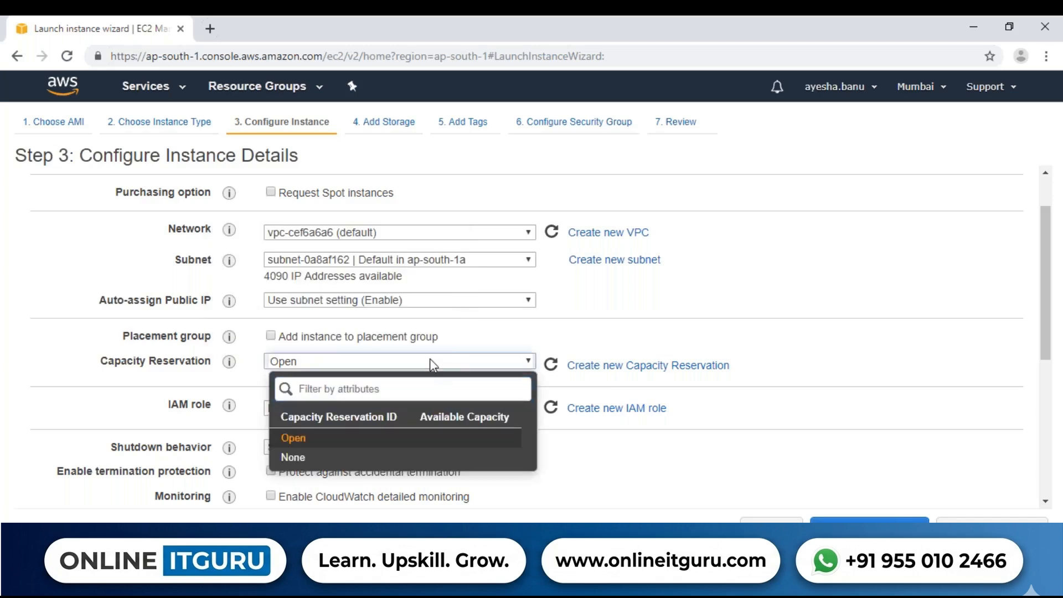
click(729, 348)
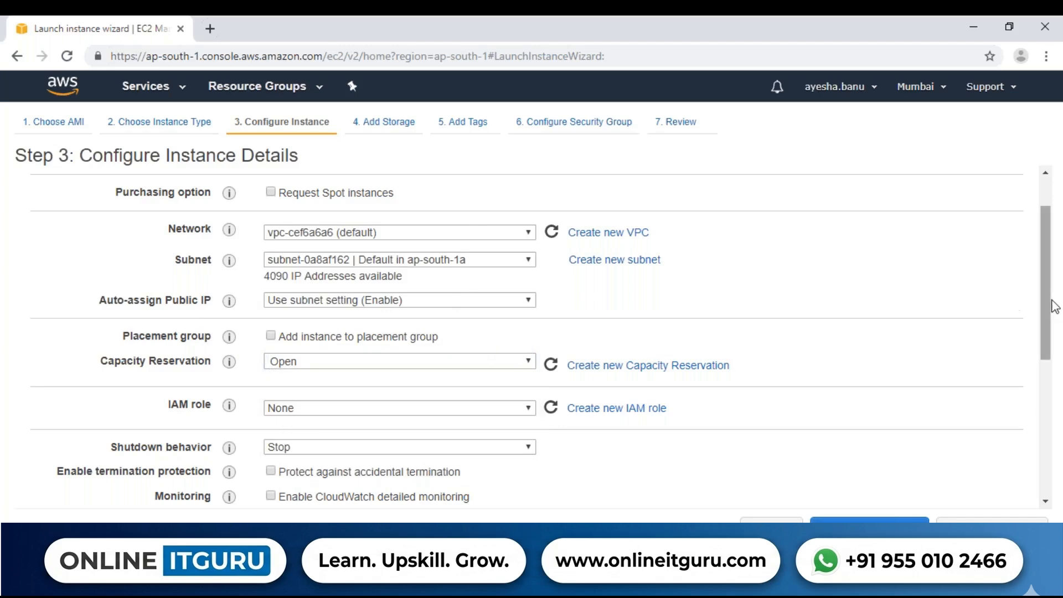
Check the IAM role setting and keep the instance's shutdown behavior set to Stop
drag(1048, 306, 1047, 326)
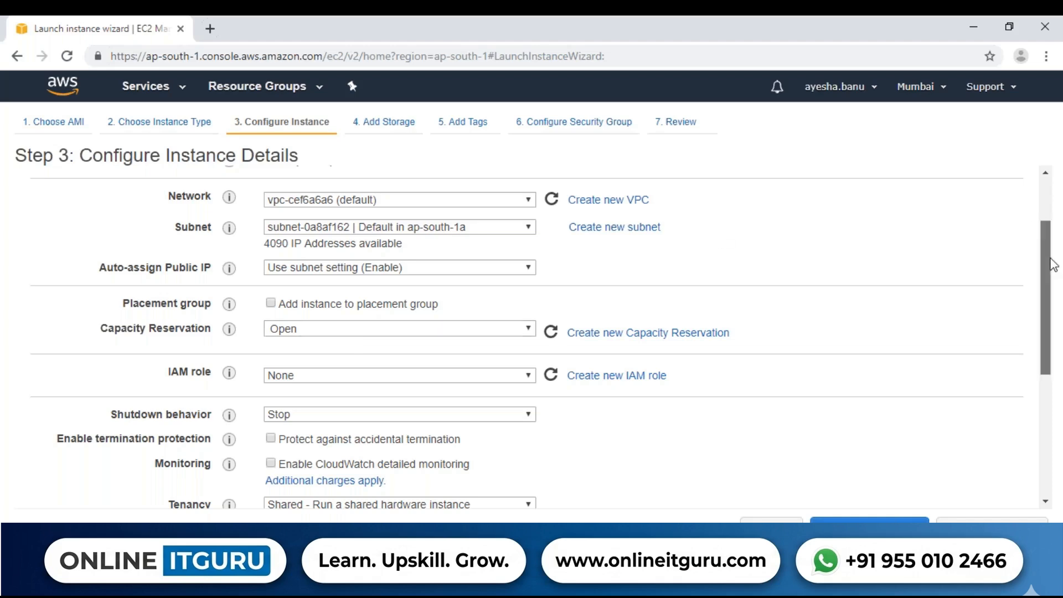
scroll(776, 211, down, 1)
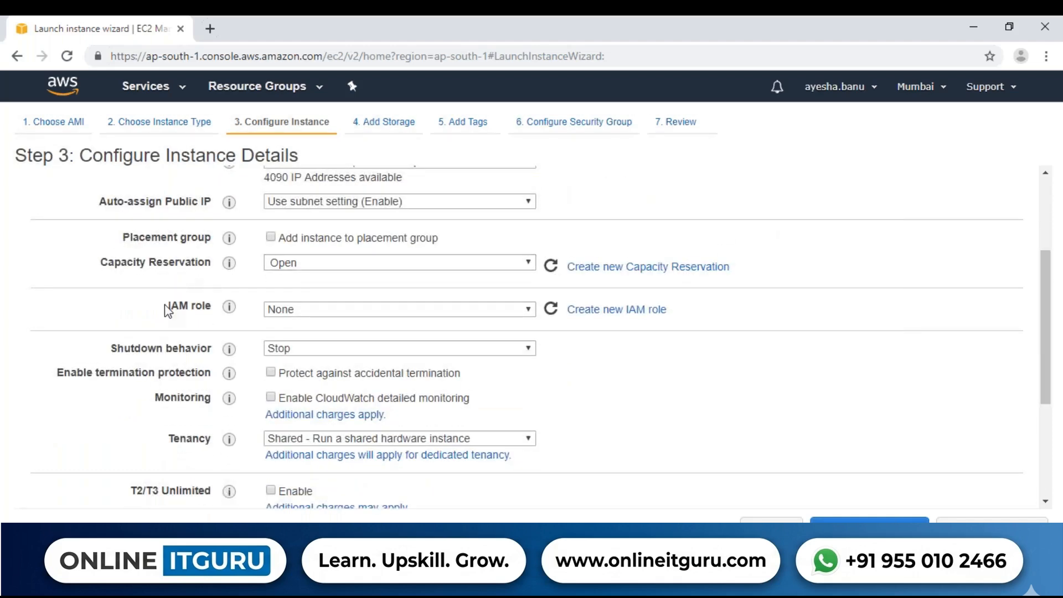
drag(165, 306, 215, 308)
drag(1044, 323, 1044, 337)
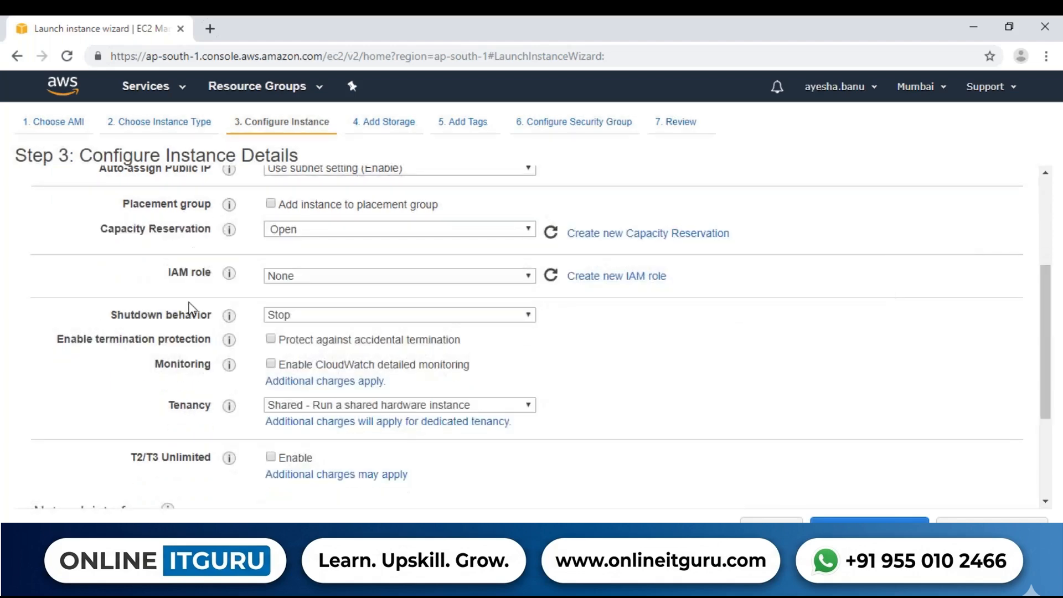
click(328, 316)
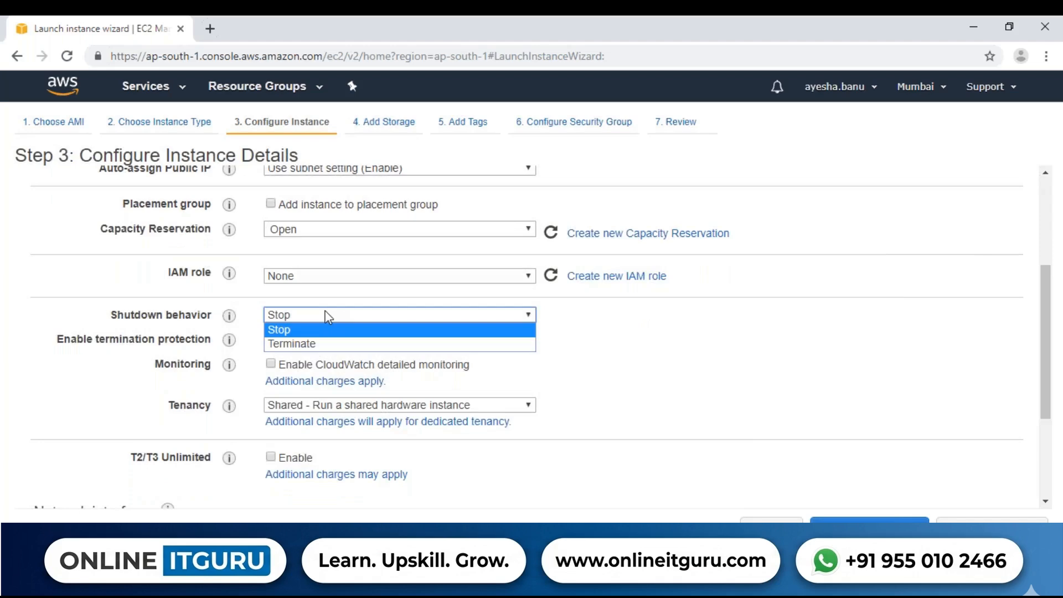
click(304, 334)
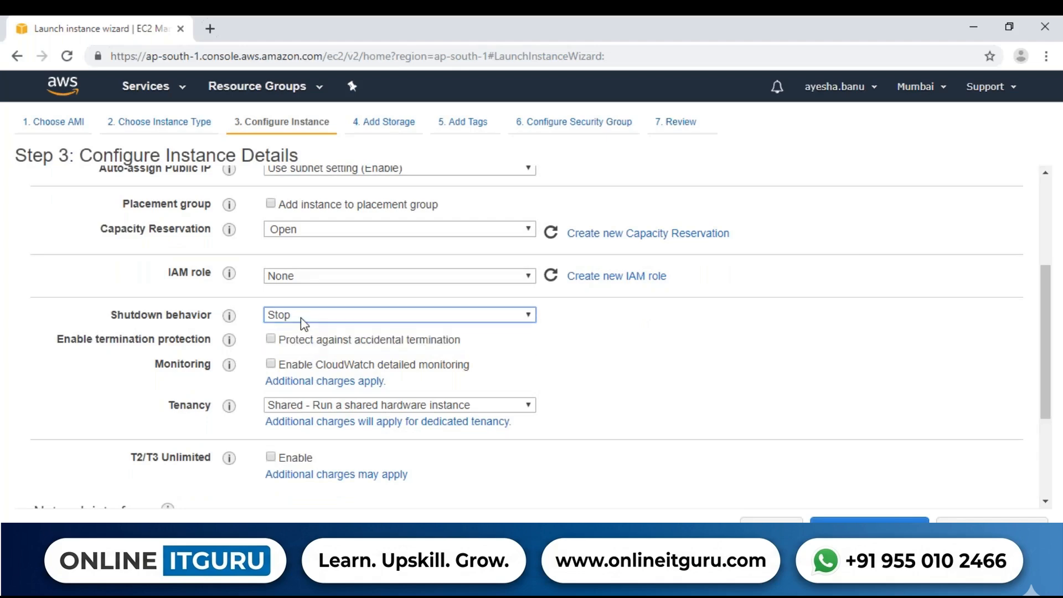
click(303, 323)
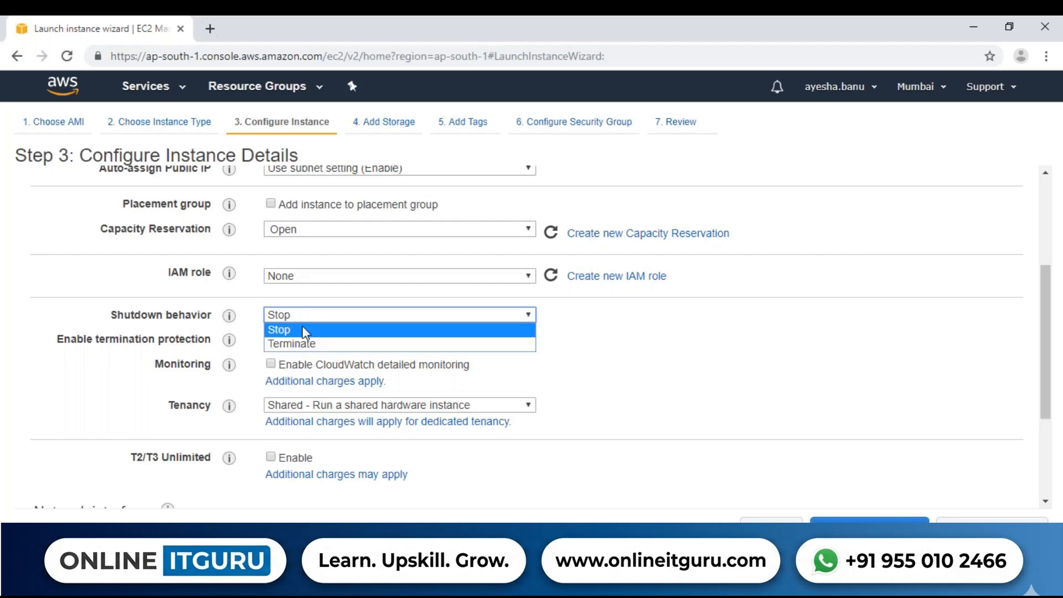
click(302, 330)
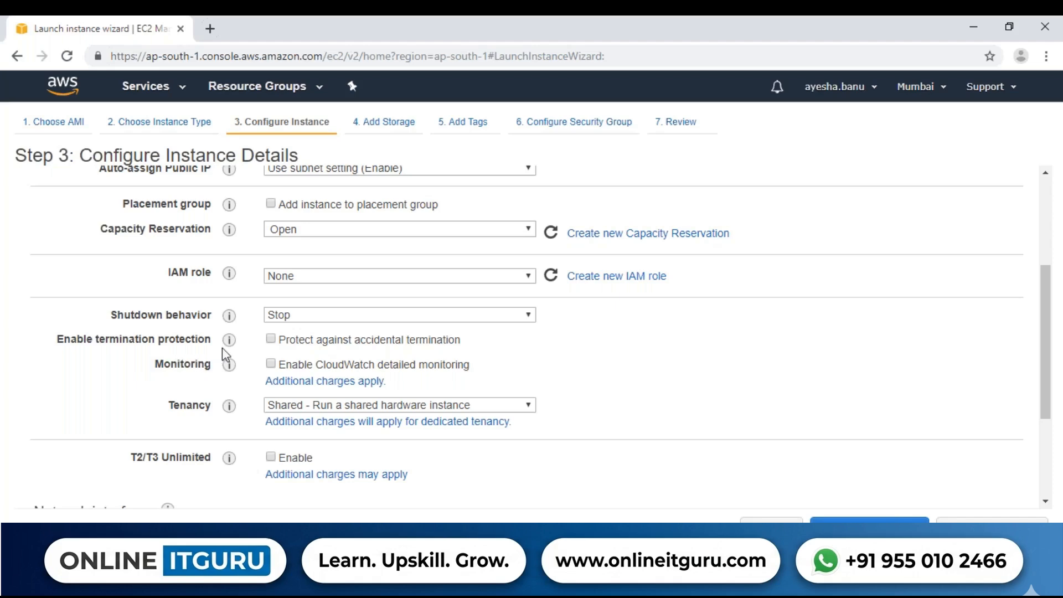
Enable termination protection against accidental termination and leave CloudWatch detailed monitoring off
click(271, 339)
drag(60, 341, 212, 342)
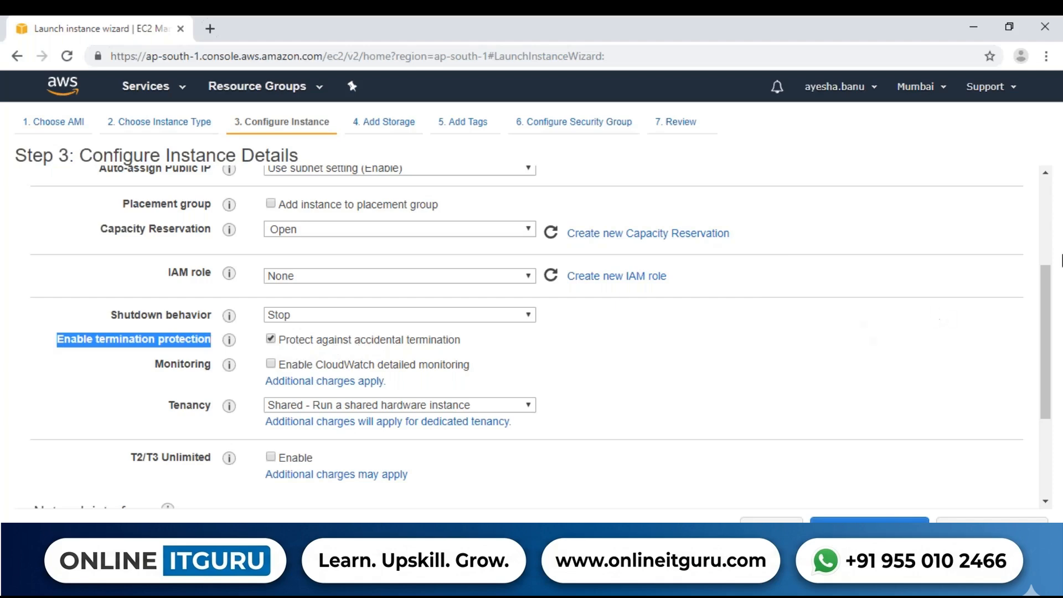
drag(1050, 285, 1050, 304)
click(246, 342)
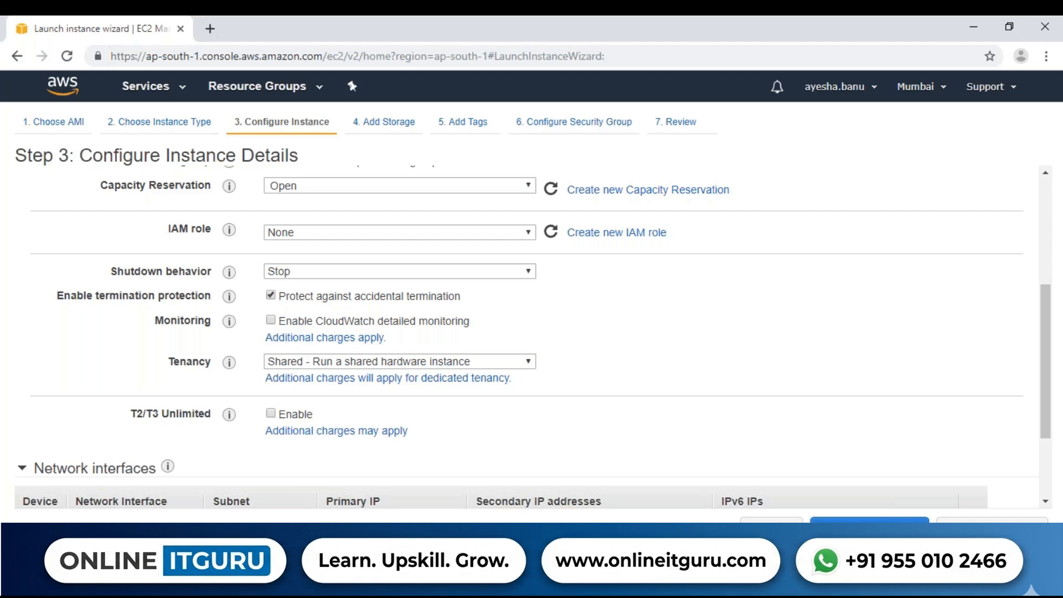
click(270, 321)
Review the tenancy options, try Dedicated host, and return the tenancy to Shared - Run a shared hardware instance
drag(1043, 305, 1042, 320)
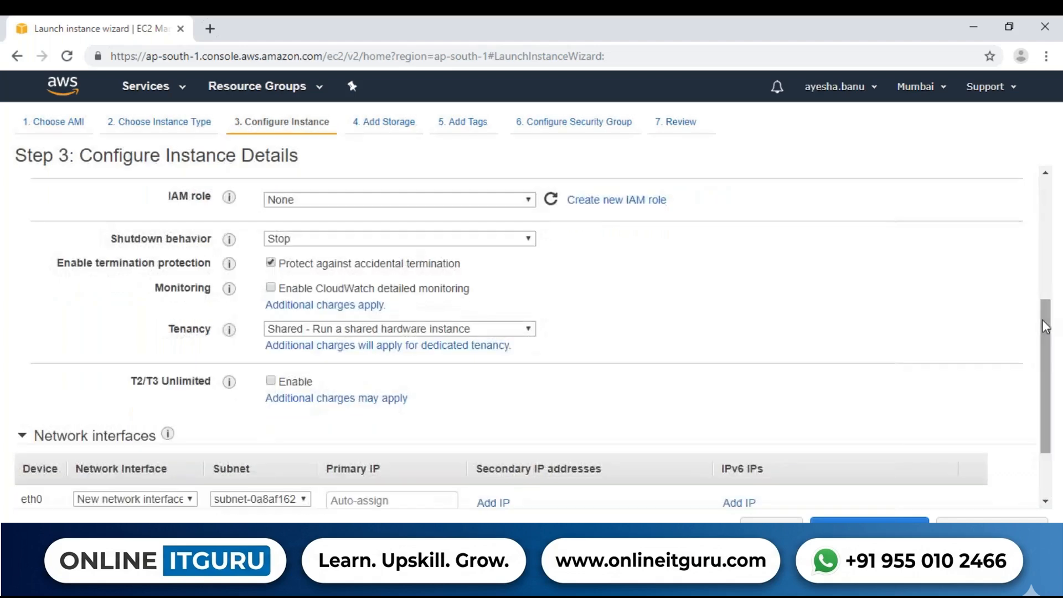
click(370, 328)
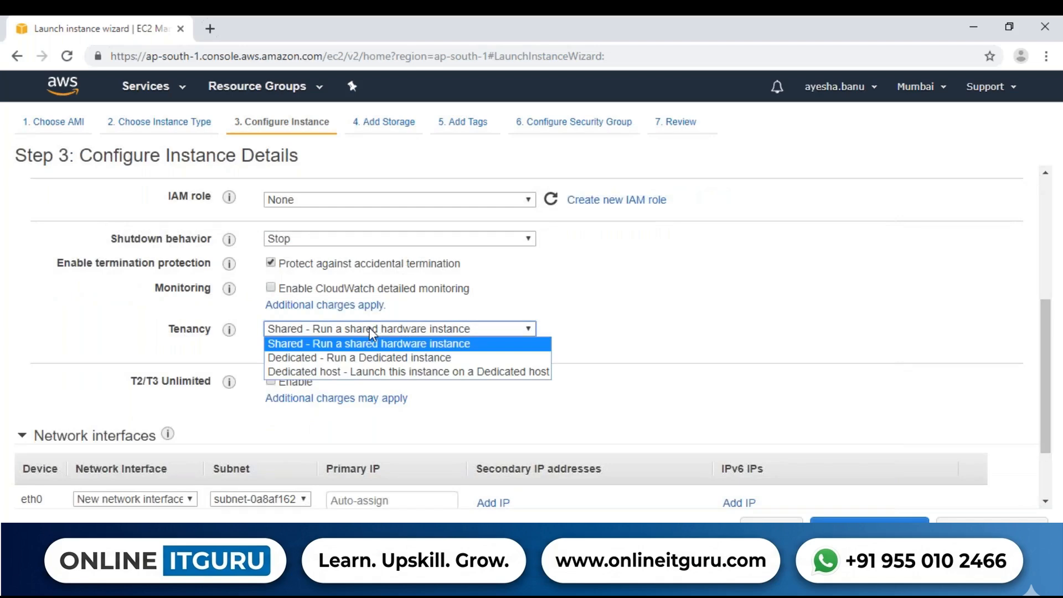
click(370, 328)
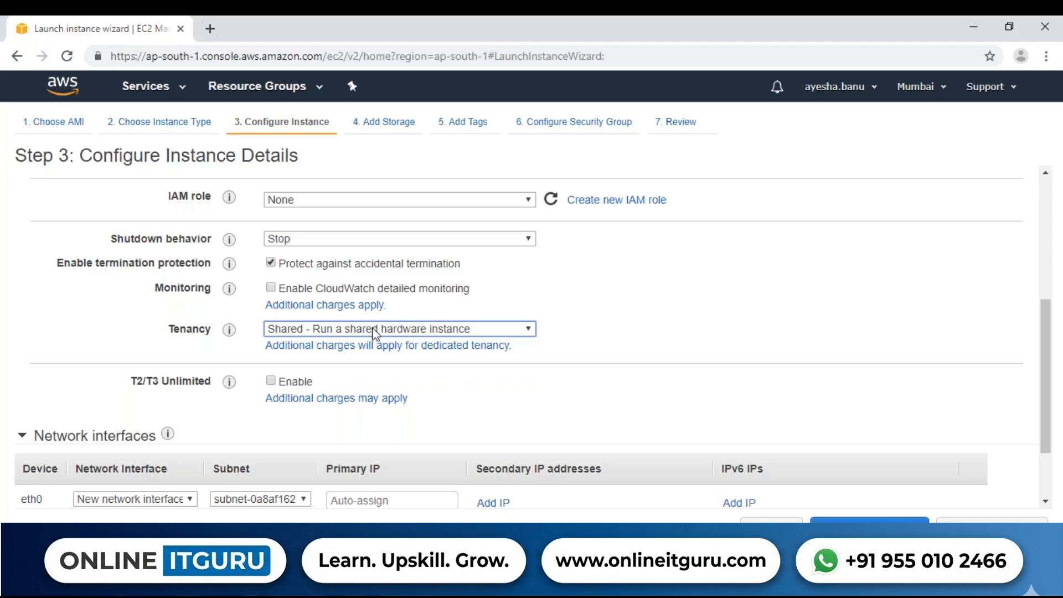
click(303, 333)
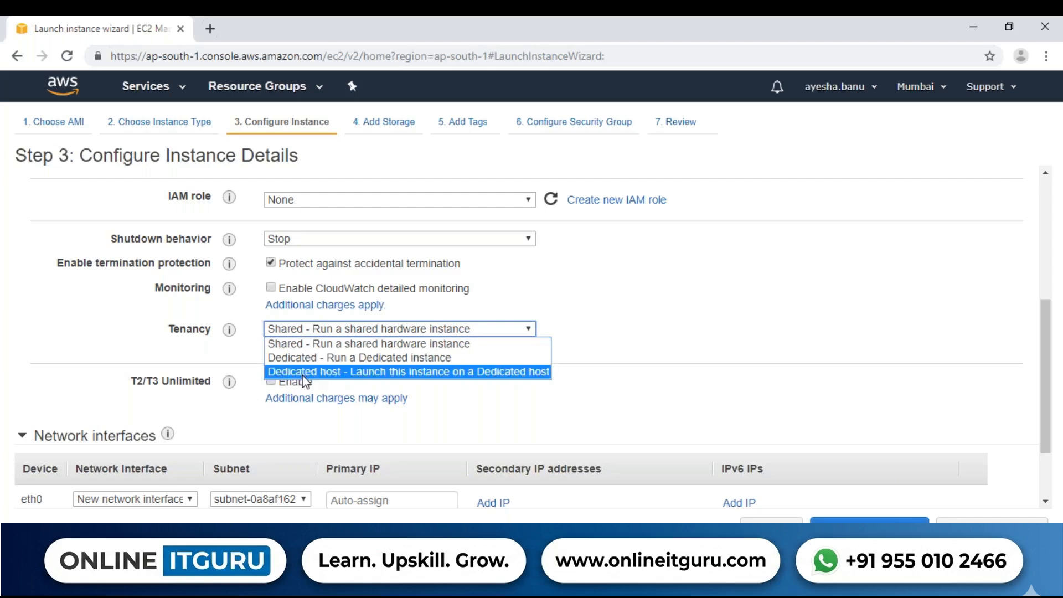
click(414, 372)
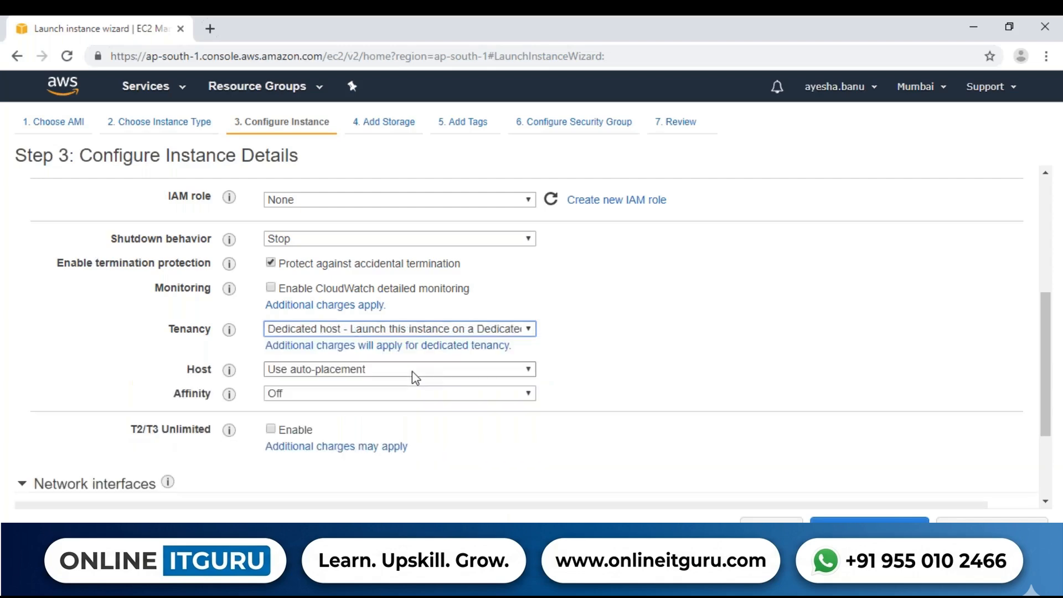
click(401, 330)
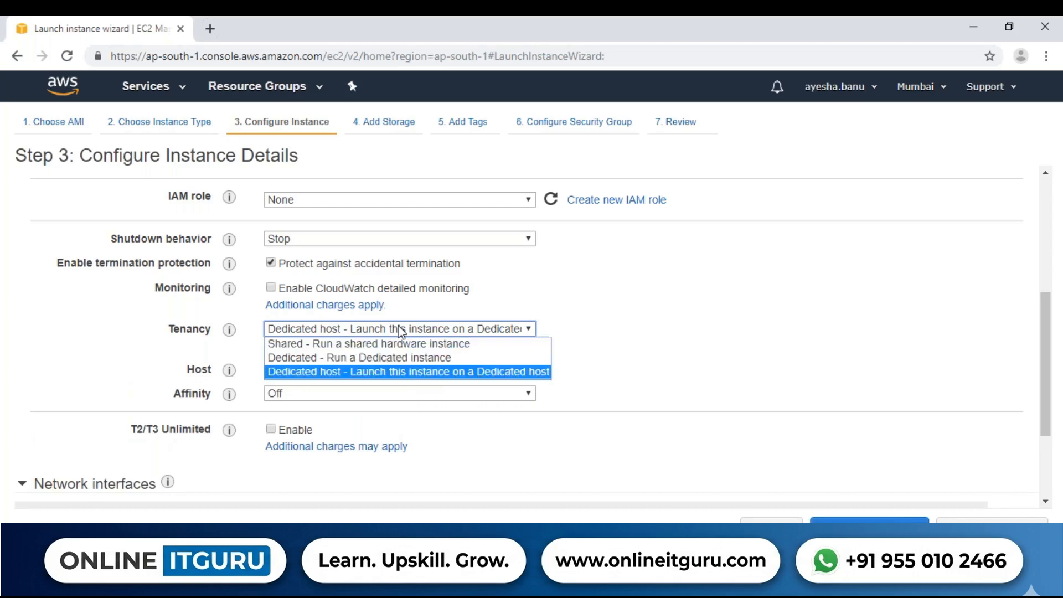
click(384, 344)
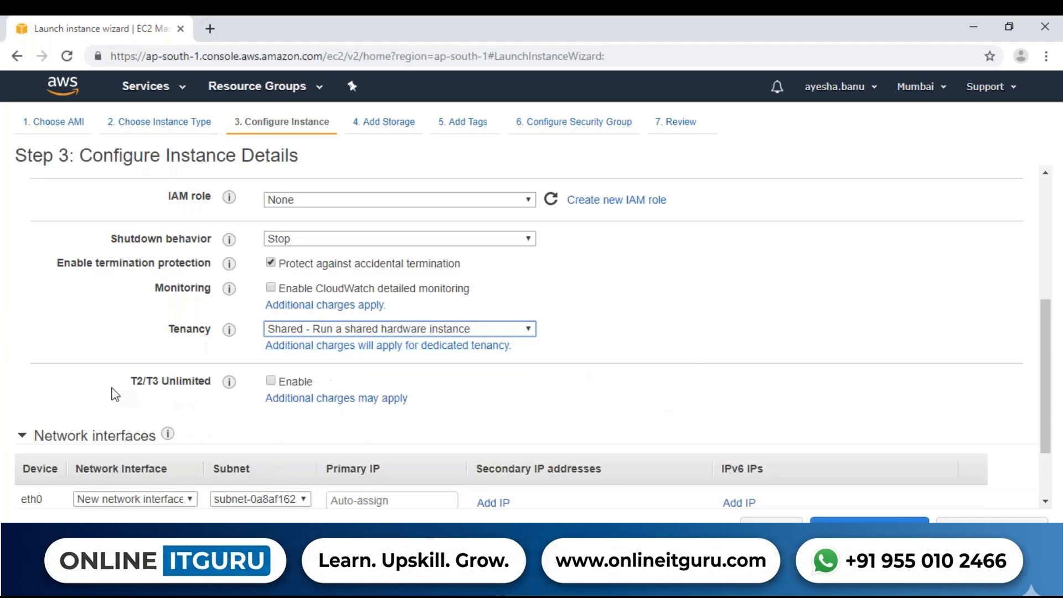
Examine the T2/T3 Unlimited option and the Network interfaces section of the instance details
drag(125, 385, 207, 381)
click(589, 356)
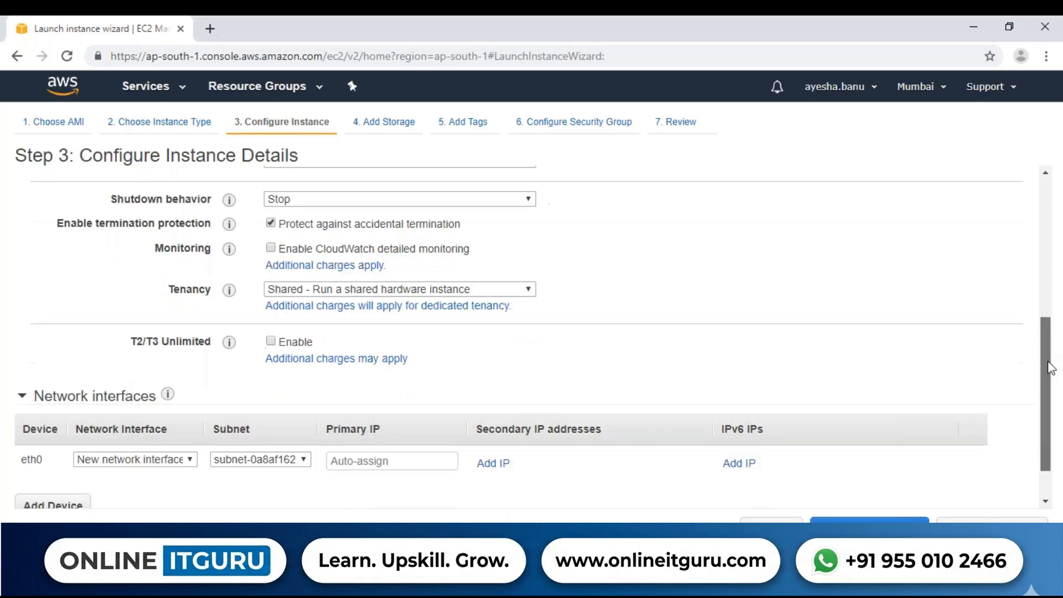
scroll(1050, 345, down, 1)
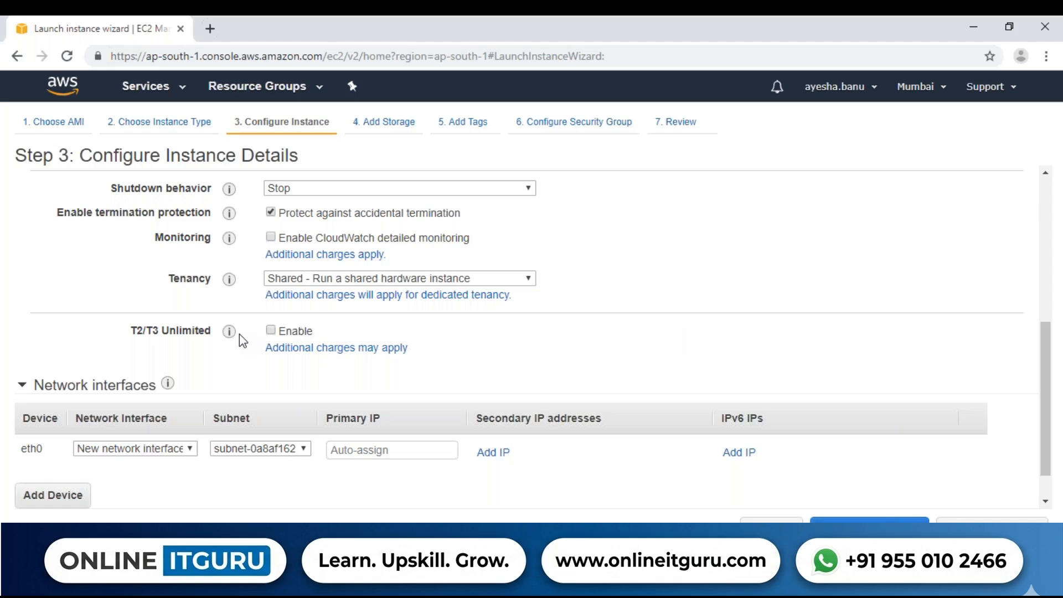
Try adding a second network interface device to the instance, and remove it again
mouse_move(229, 331)
drag(1047, 342, 1051, 372)
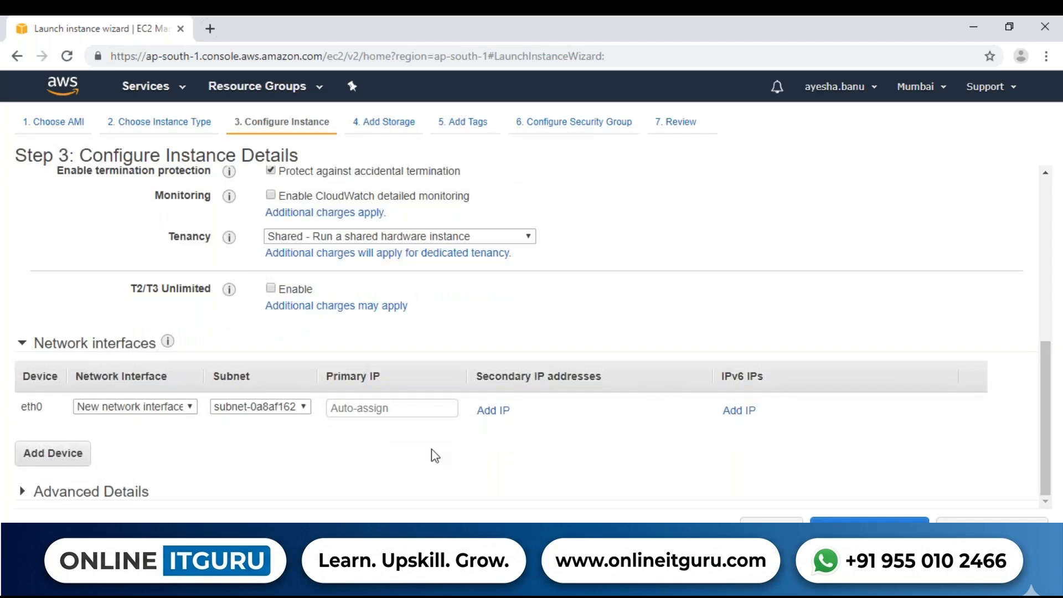
click(57, 464)
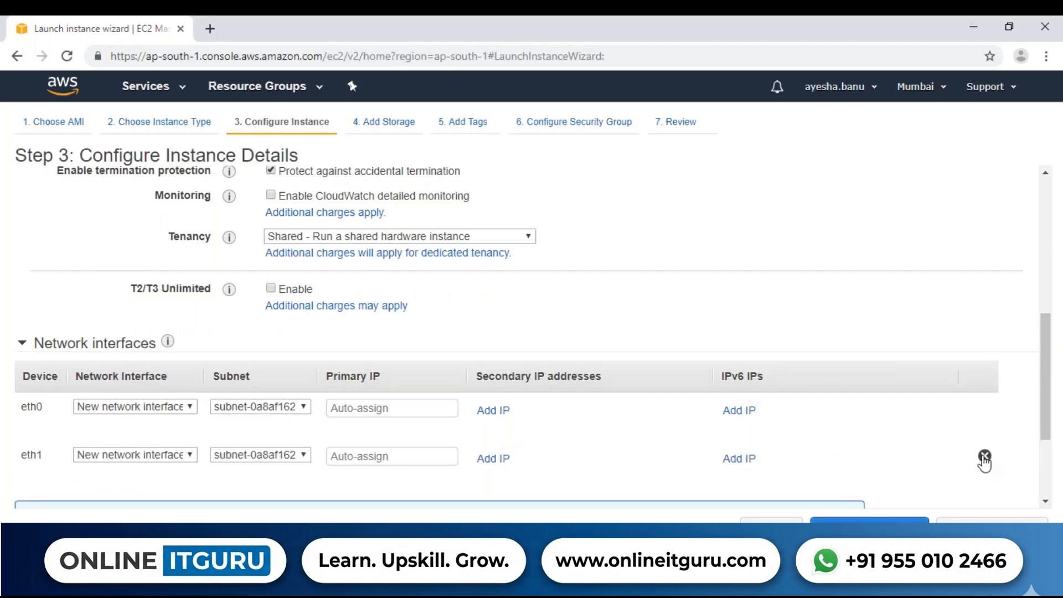
click(984, 455)
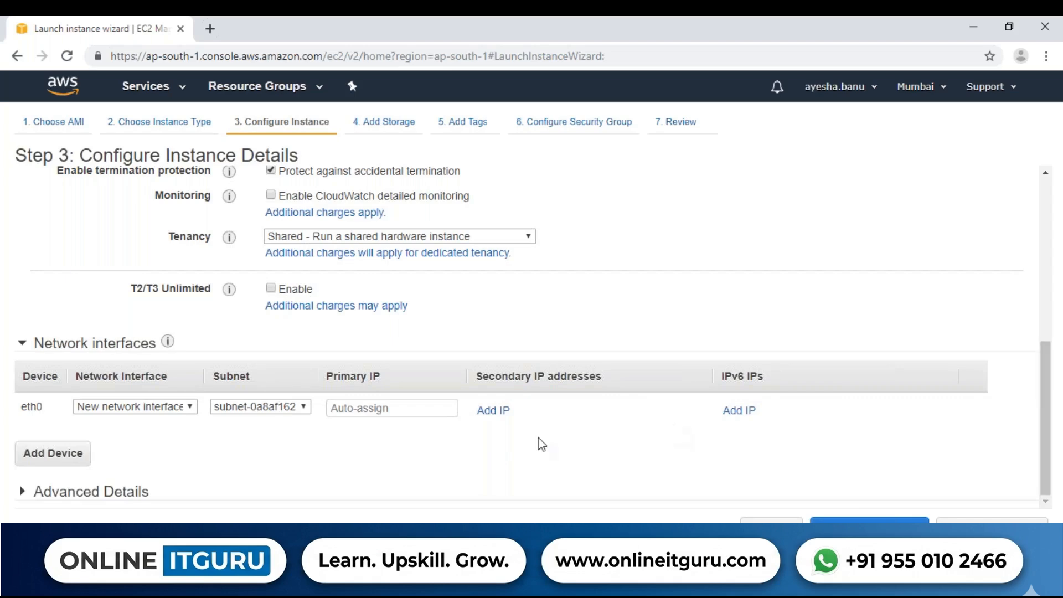
Expand Advanced Details and start the user data script with the lines "#!/bin/bash" and "yum install httpd -y"
click(23, 492)
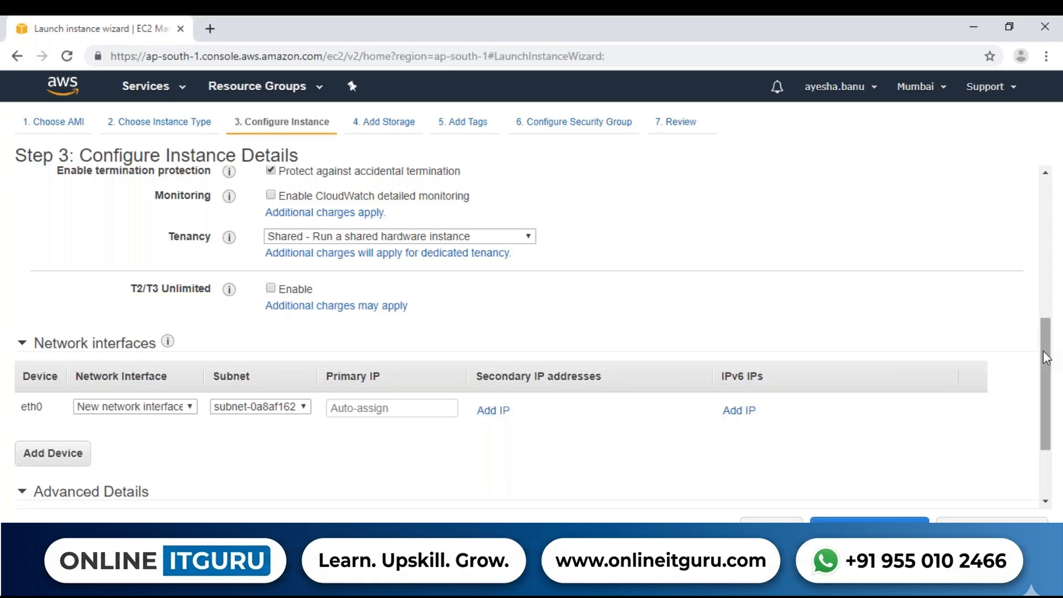
drag(1043, 351, 1038, 420)
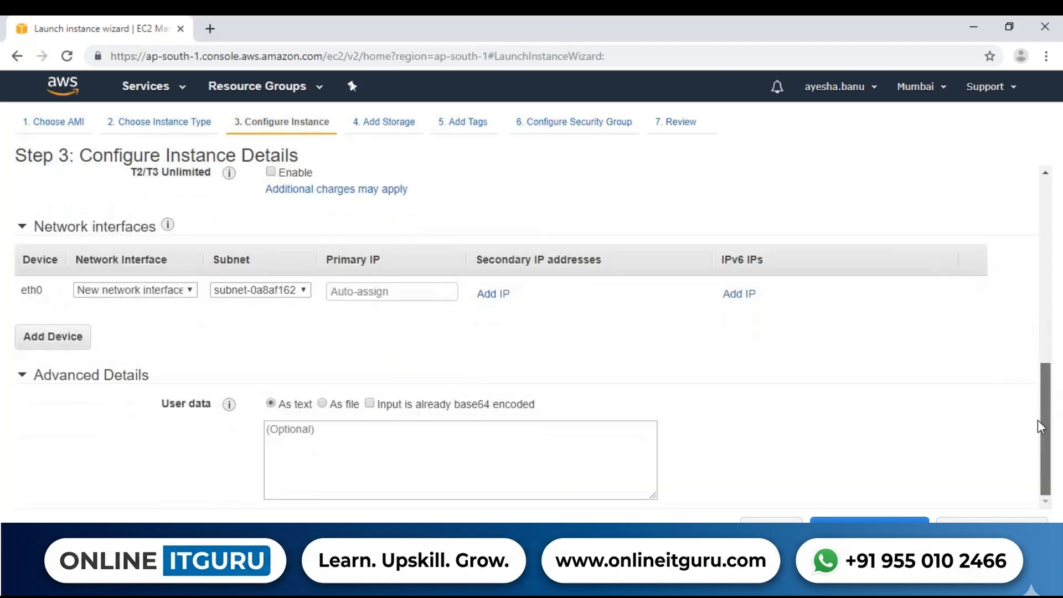
drag(1037, 337, 1041, 440)
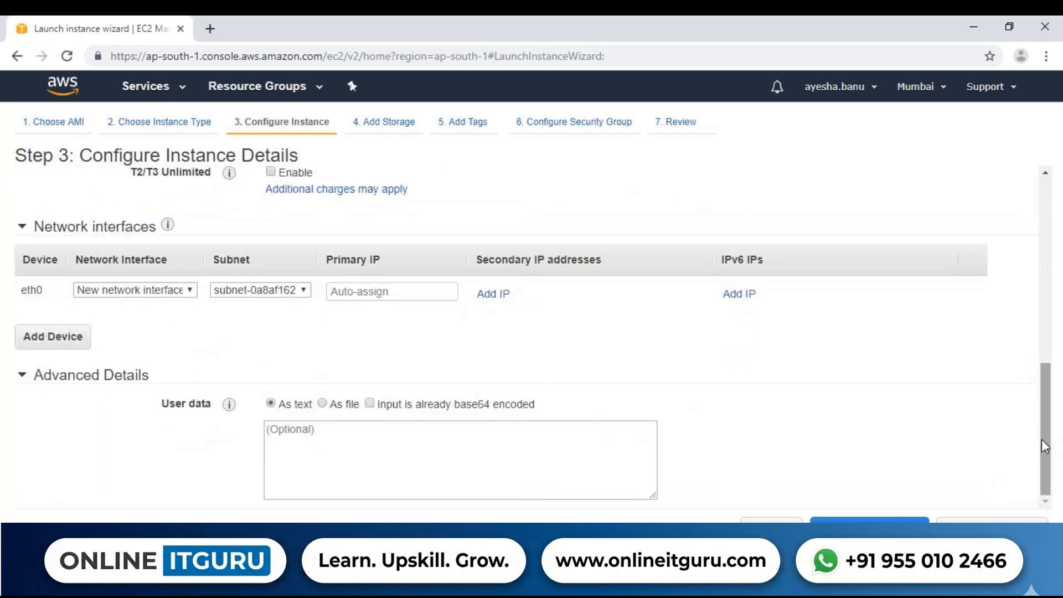
click(358, 480)
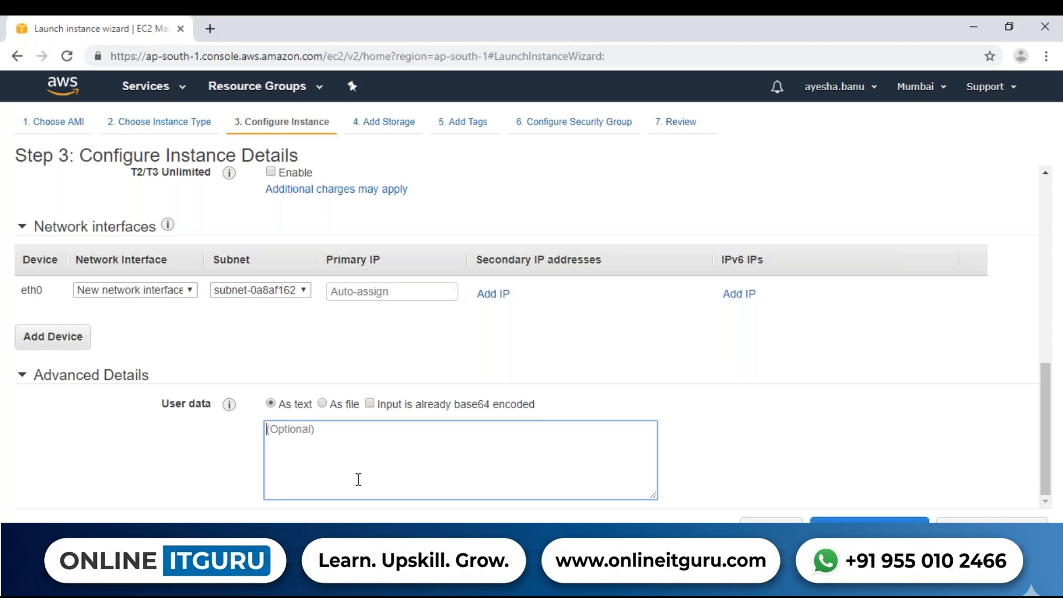
text(#!/bin/bash)
key(Return)
text(yum install httpd)
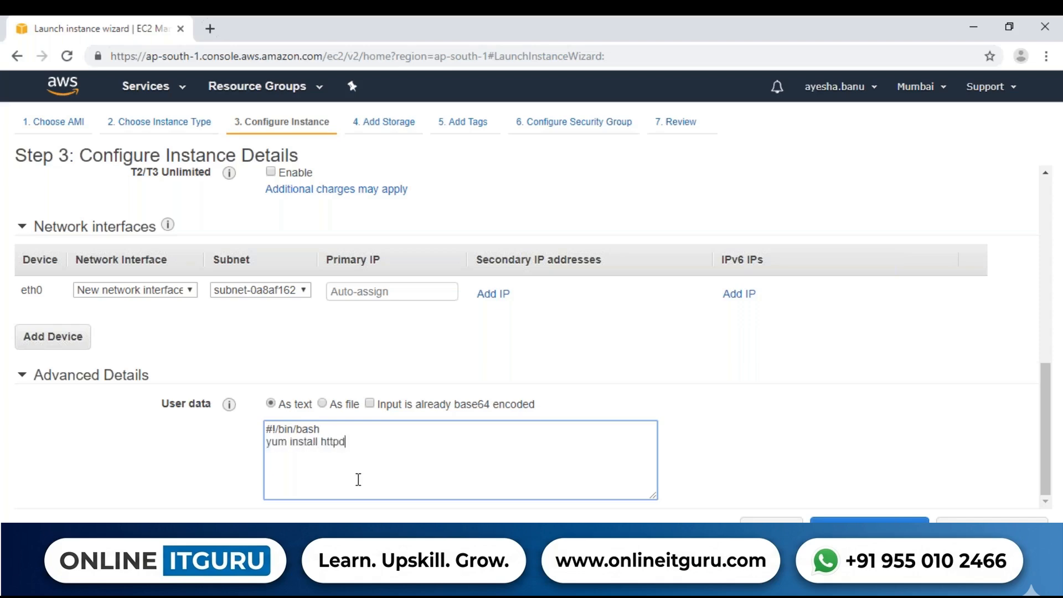
text( -y )
text(service )
text(start h)
text(t)
Add the command "service httpd start" as the third line of the user data script
key(BackSpace)
key(BackSpace)
key(BackSpace)
key(BackSpace)
key(BackSpace)
key(BackSpace)
key(BackSpace)
key(BackSpace)
text(httpd start)
key(Return)
Add the line echo "This is a webpage from $(hostname)" to the user data script
text(e)
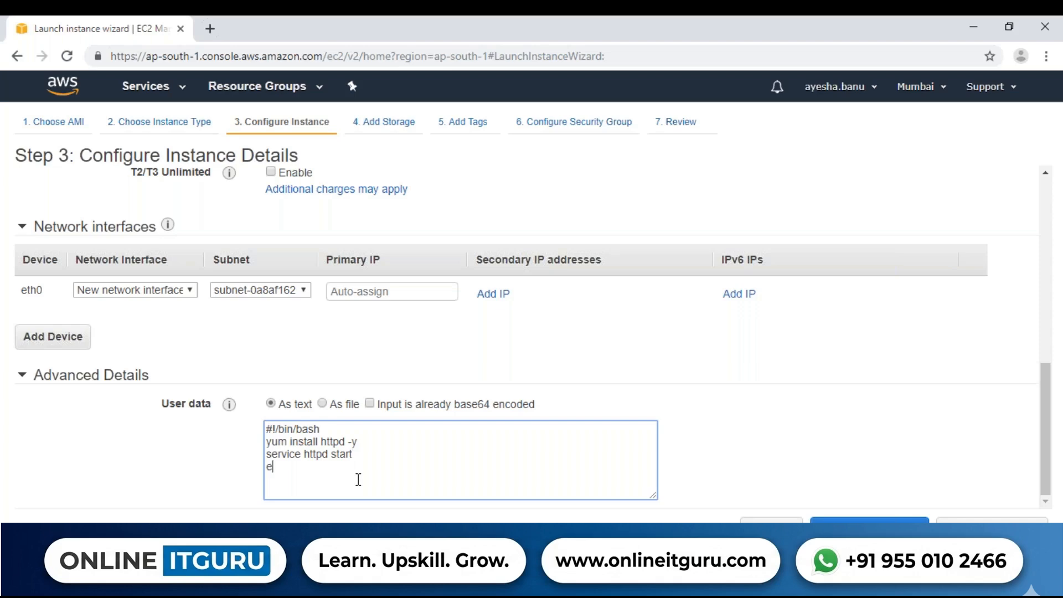
text(cho "This is w)
key(BackSpace)
text(a webp)
text(age from)
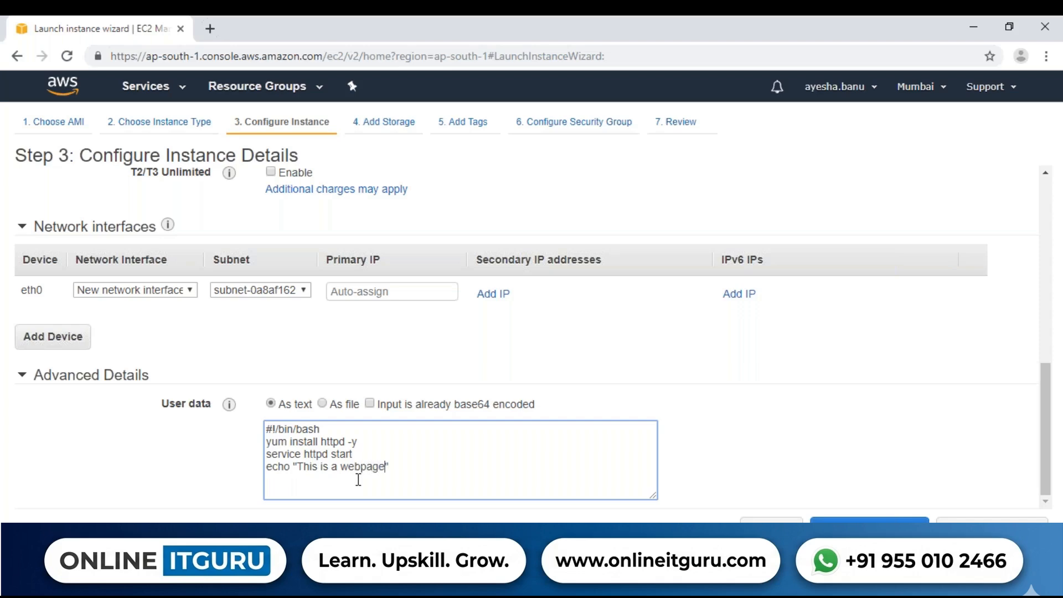
text( $(hostanm)
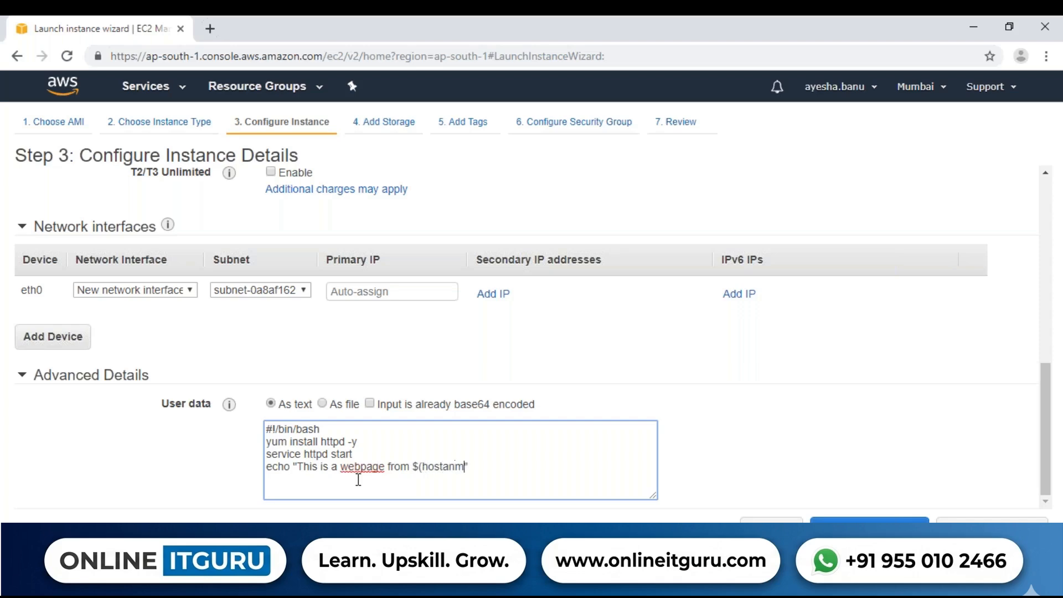
key(BackSpace)
key(BackSpace)
key(BackSpace)
text(name))
Redirect the echo command's output to /var/www/html/index.html
key(End)
text(> /var/www/)
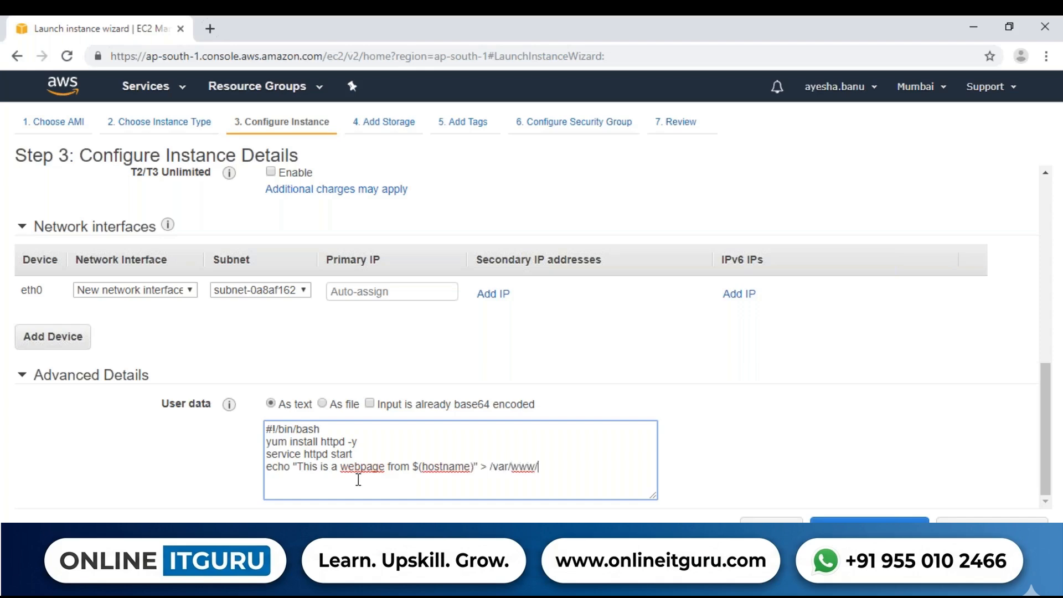
text(html/index.html)
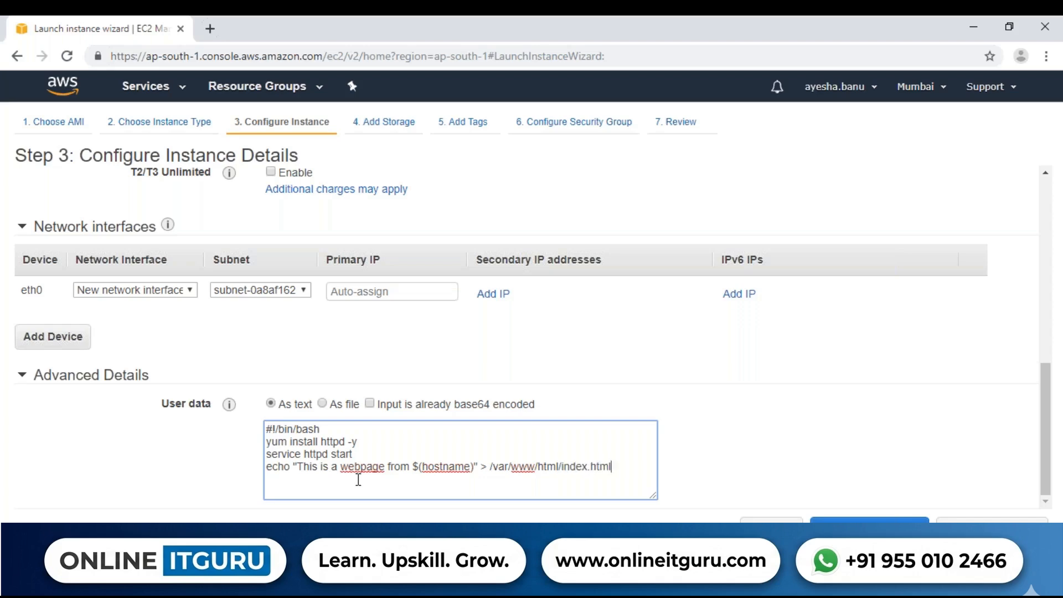
Add a closing "service httpd start" command below the echo line of the script
key(Return)
key(Return)
text(service httpd start)
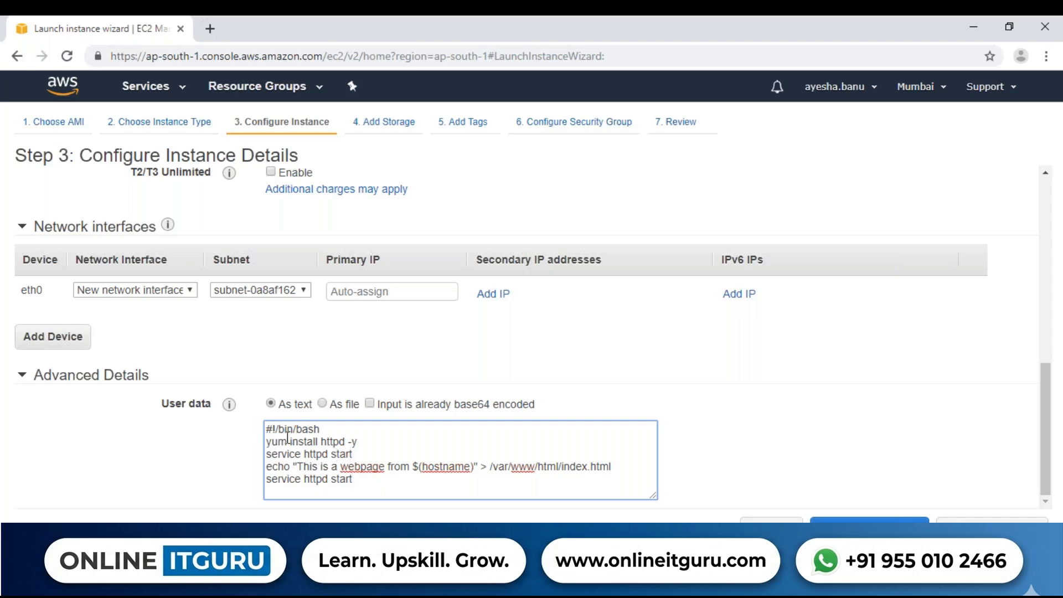
Check the script's install and echo lines, and change its final command to "service httpd restart"
drag(268, 438, 370, 441)
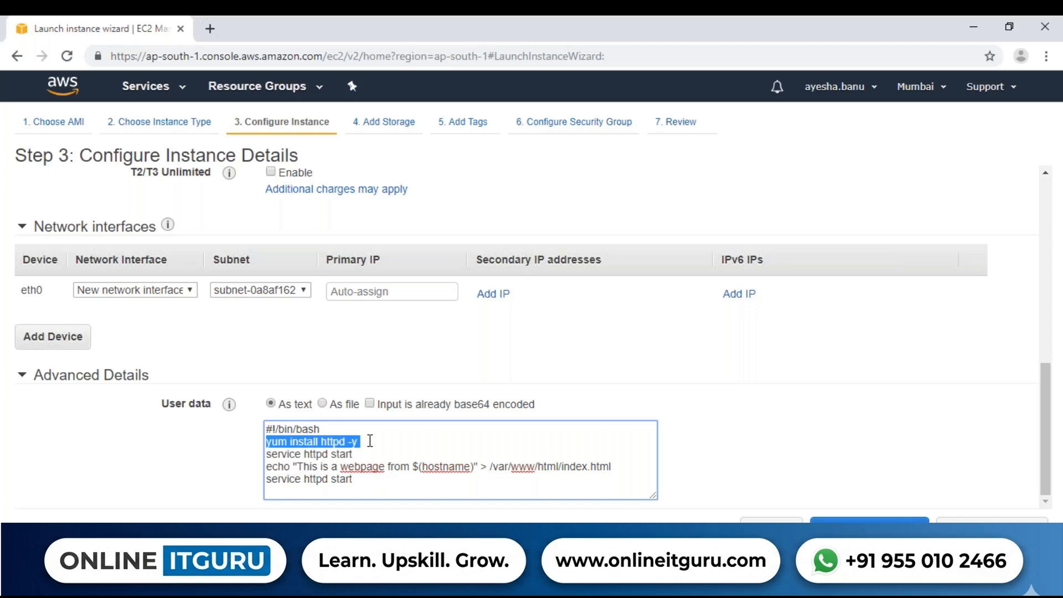
drag(272, 466, 333, 461)
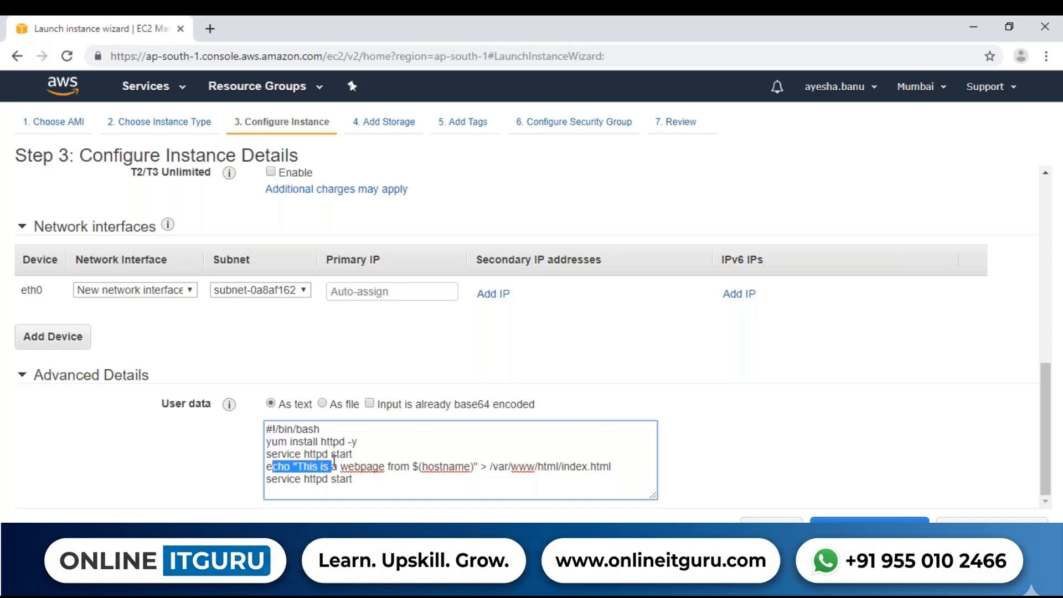
click(333, 462)
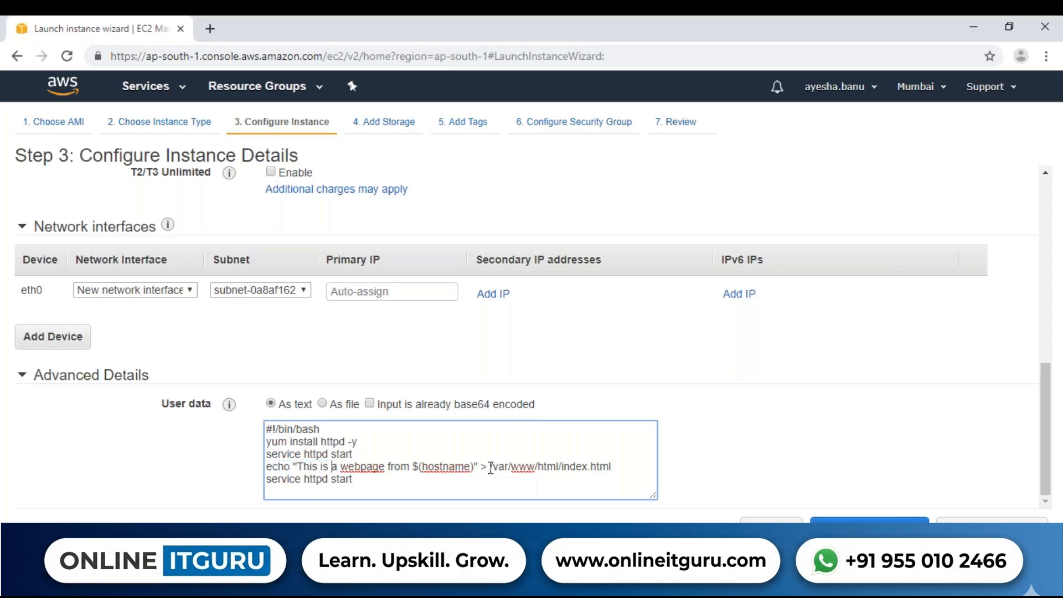
drag(490, 468, 614, 471)
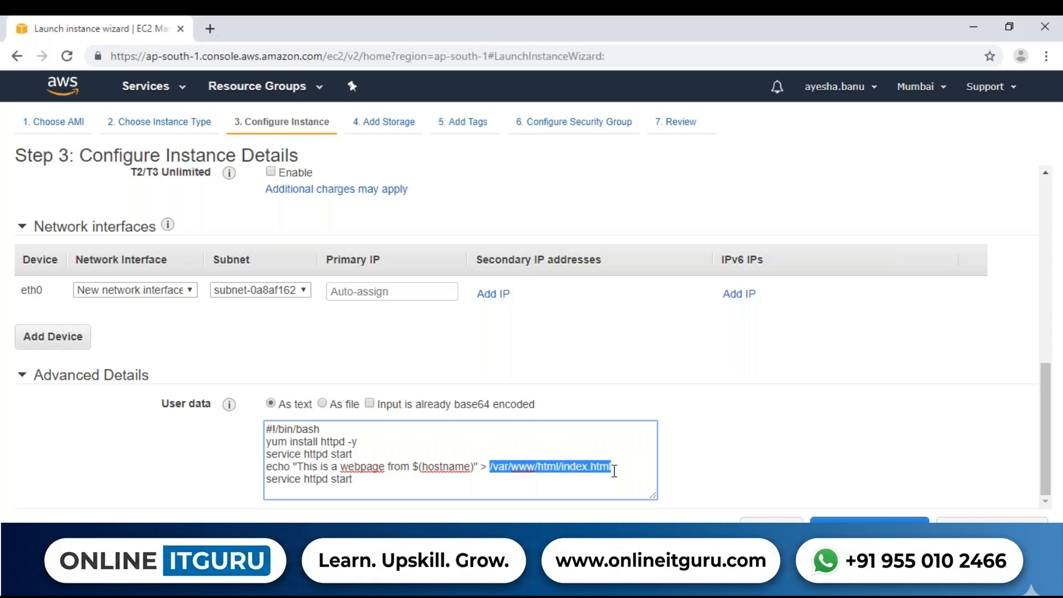
drag(304, 467, 483, 466)
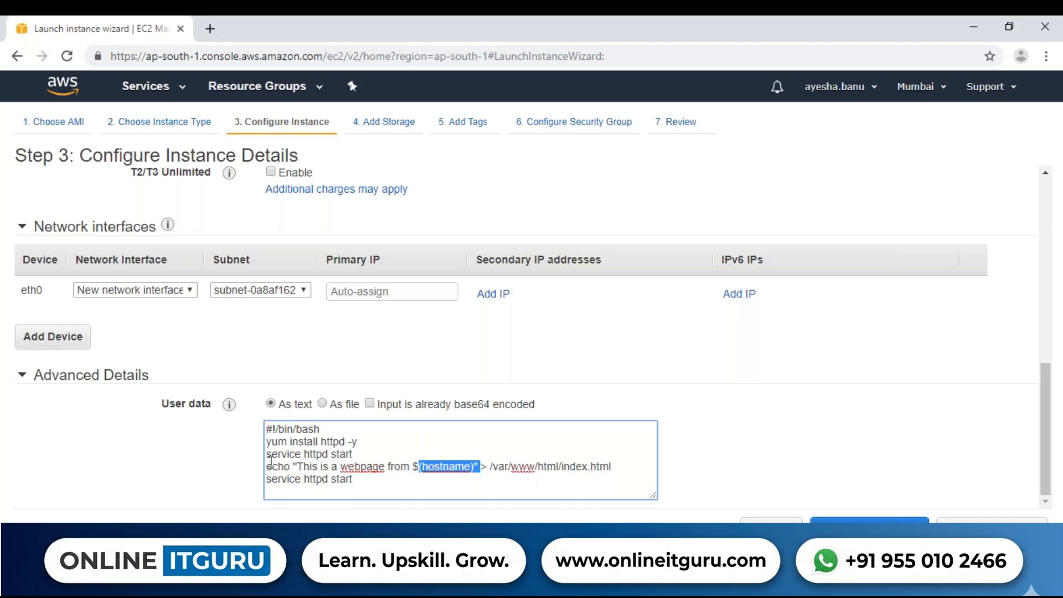
click(334, 480)
text(re)
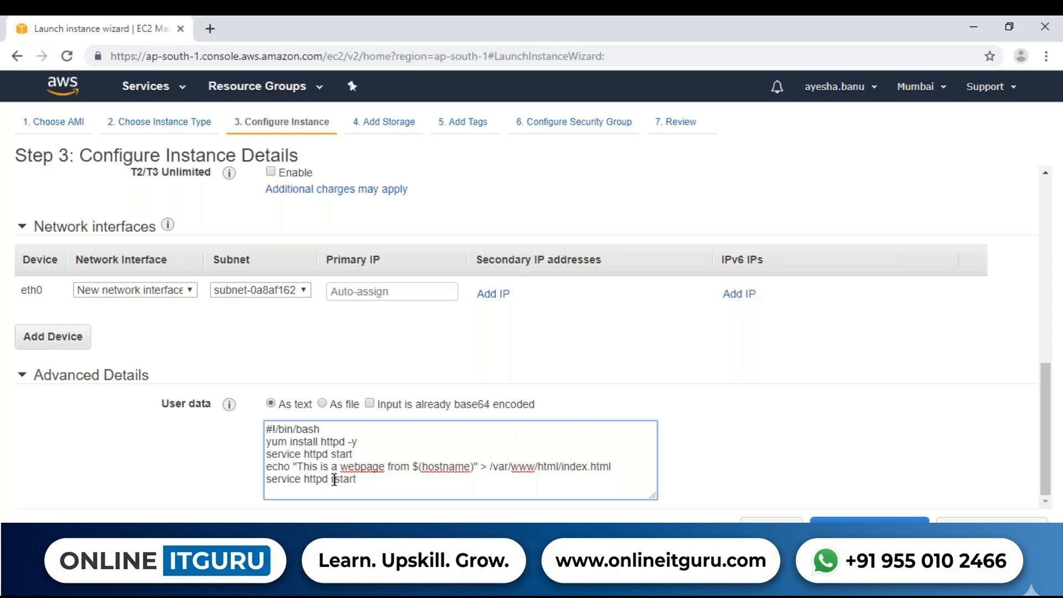
click(371, 480)
Look over the instance details, proceed to the Add Storage step and check the root volume's type and size
drag(1048, 372, 1050, 290)
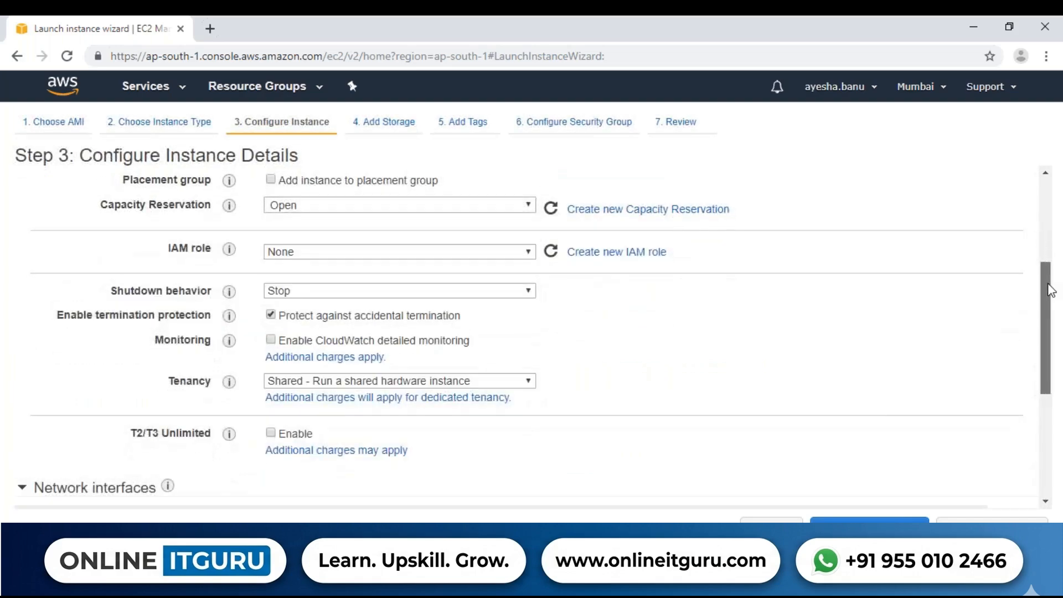
drag(1050, 289, 1038, 396)
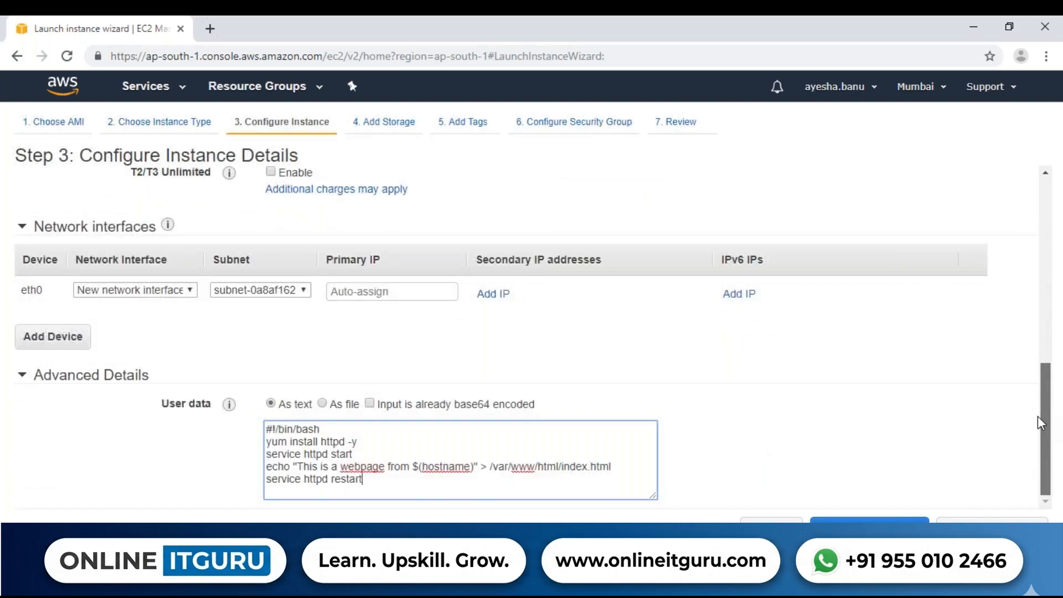
click(991, 519)
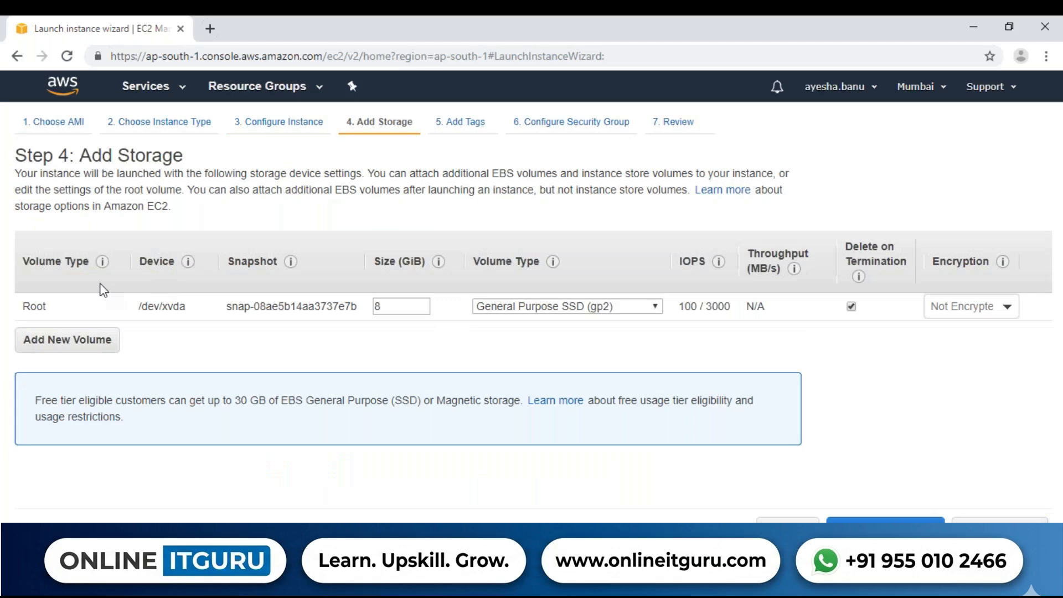
double_click(43, 308)
double_click(377, 307)
click(484, 334)
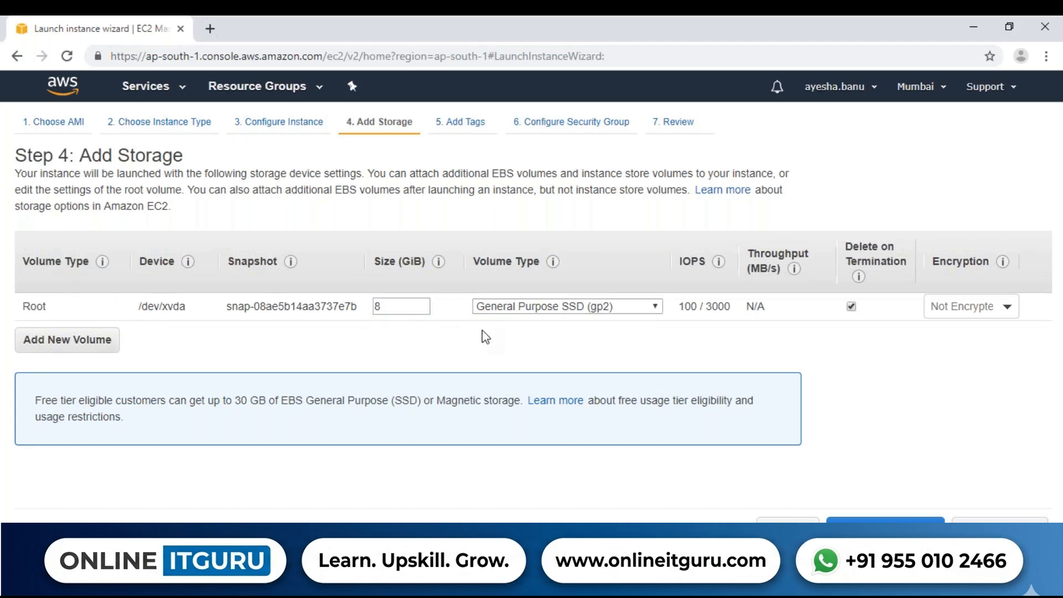
Try Provisioned IOPS SSD (io1) as the root volume's type, and return it to General Purpose SSD (gp2)
click(549, 307)
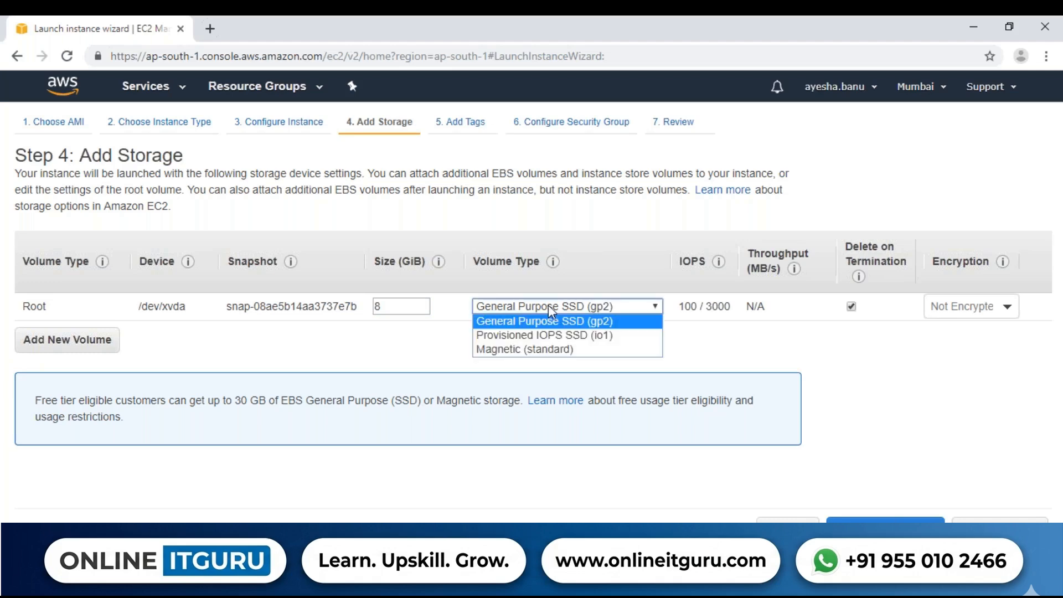
click(562, 336)
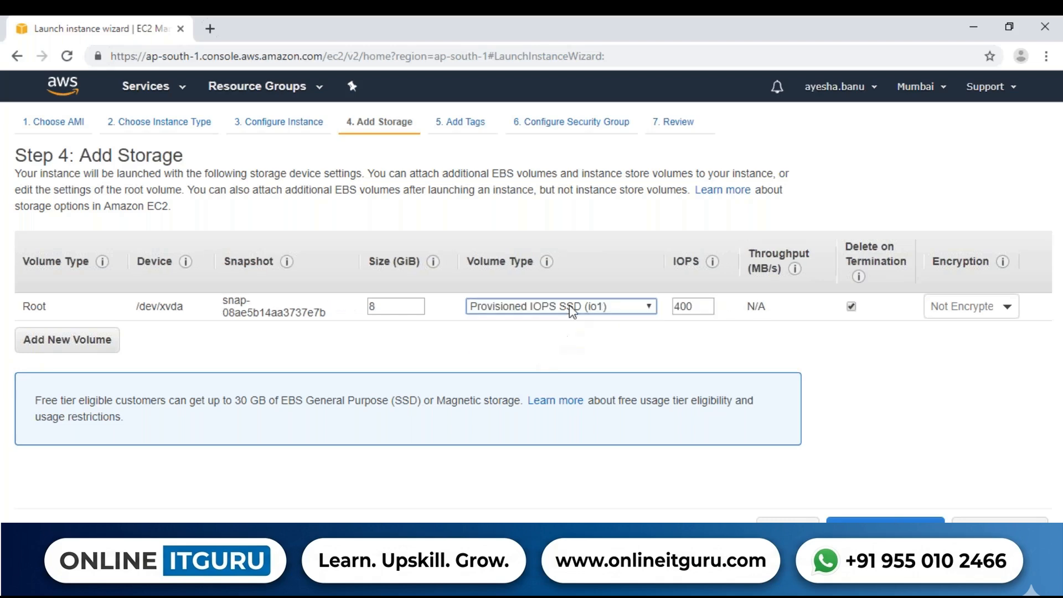
click(572, 310)
click(566, 321)
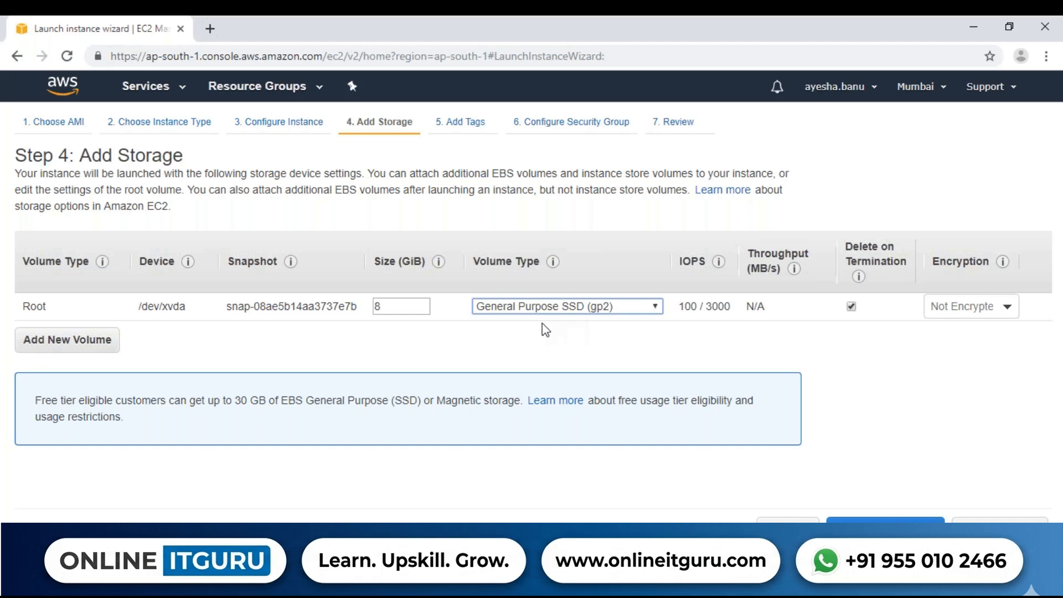
click(542, 324)
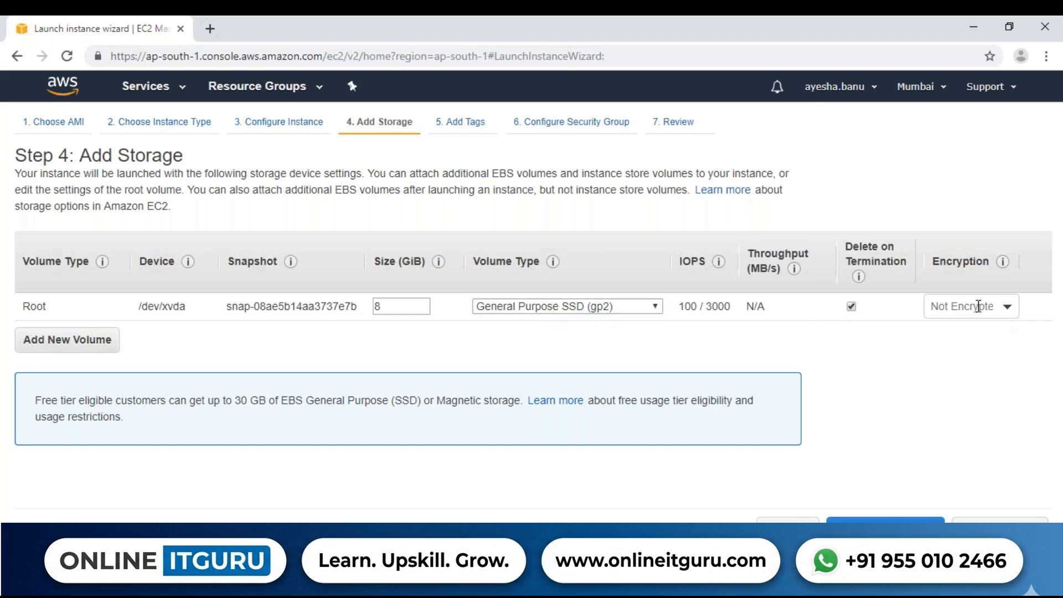